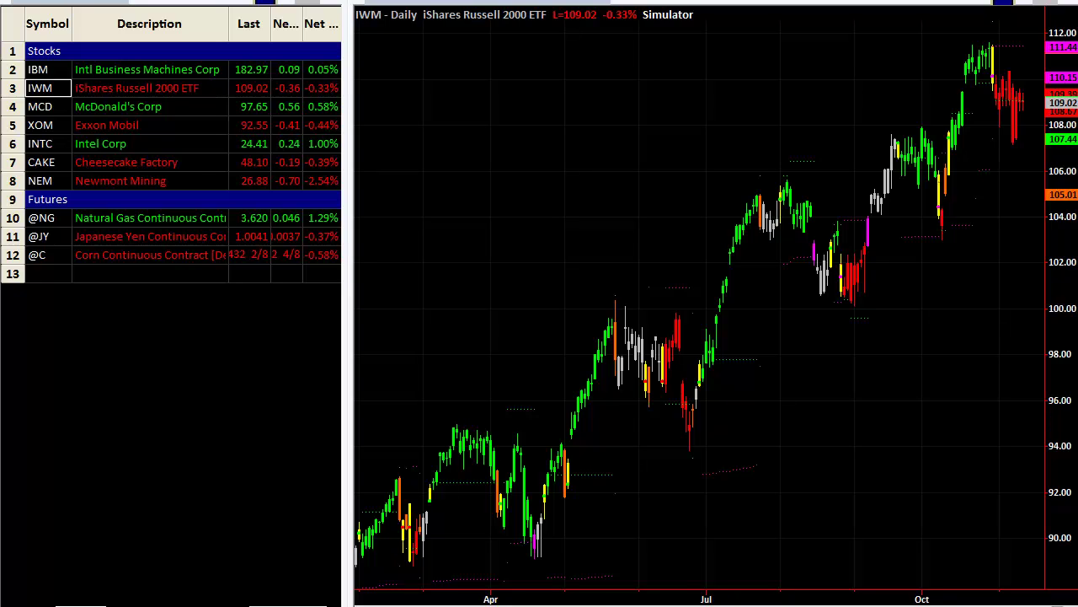
Set the Tutorial input of the TC_Tutorial_Simulator indicator to "Off" and apply it to the IWM chart
right_click(427, 97)
click(481, 126)
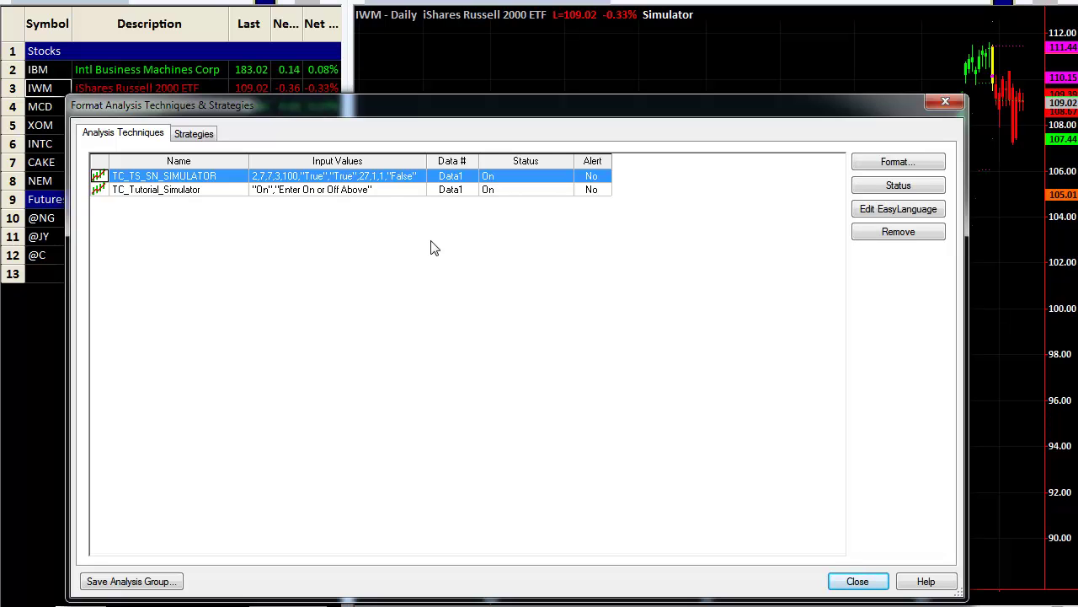
double_click(402, 192)
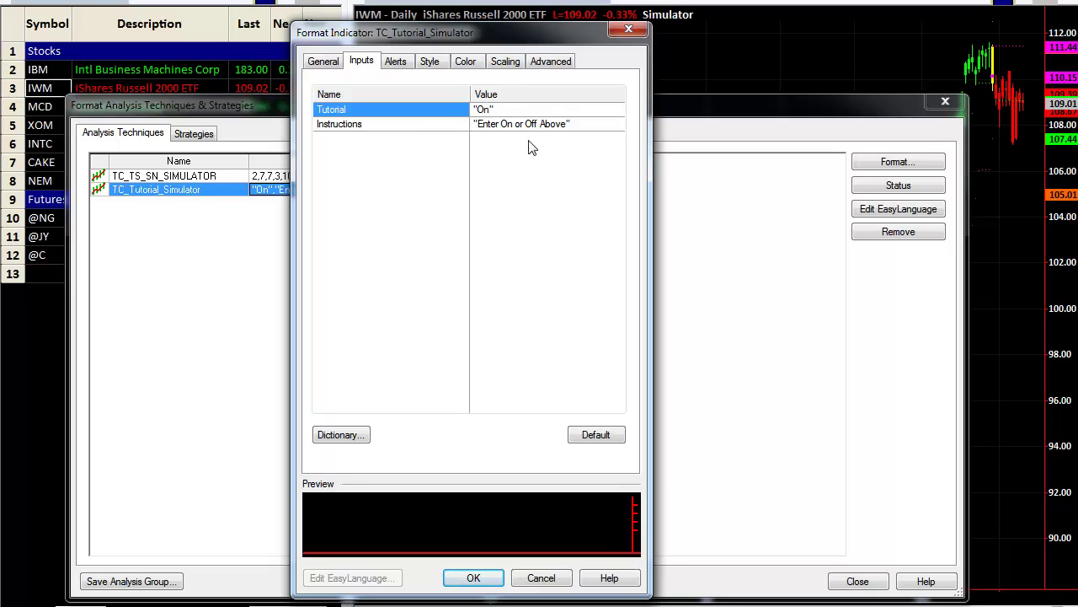
key(BackSpace)
key(BackSpace)
text(Off)
click(477, 577)
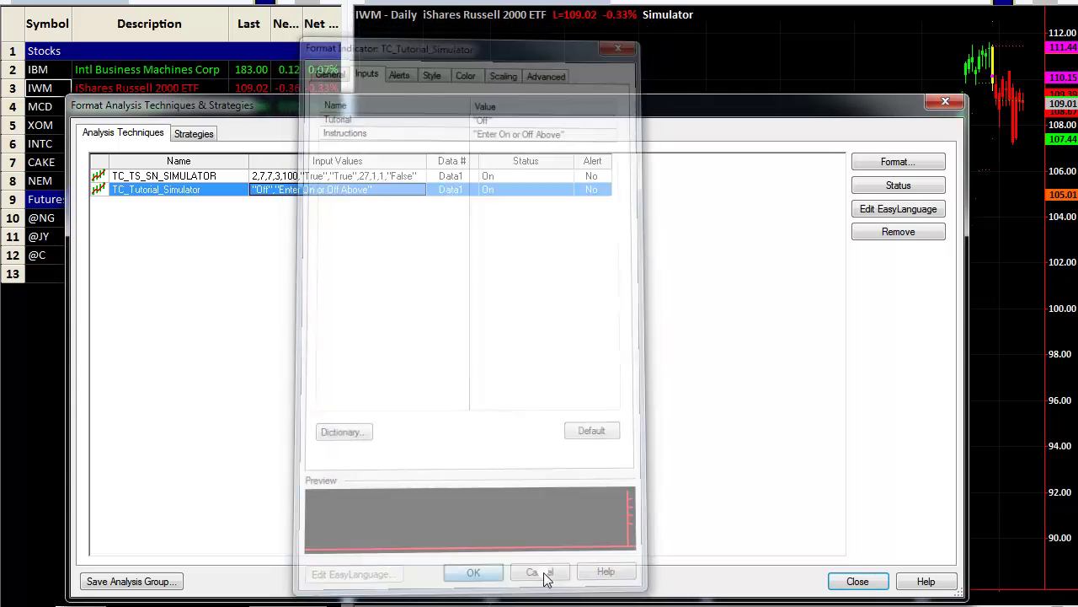
click(852, 582)
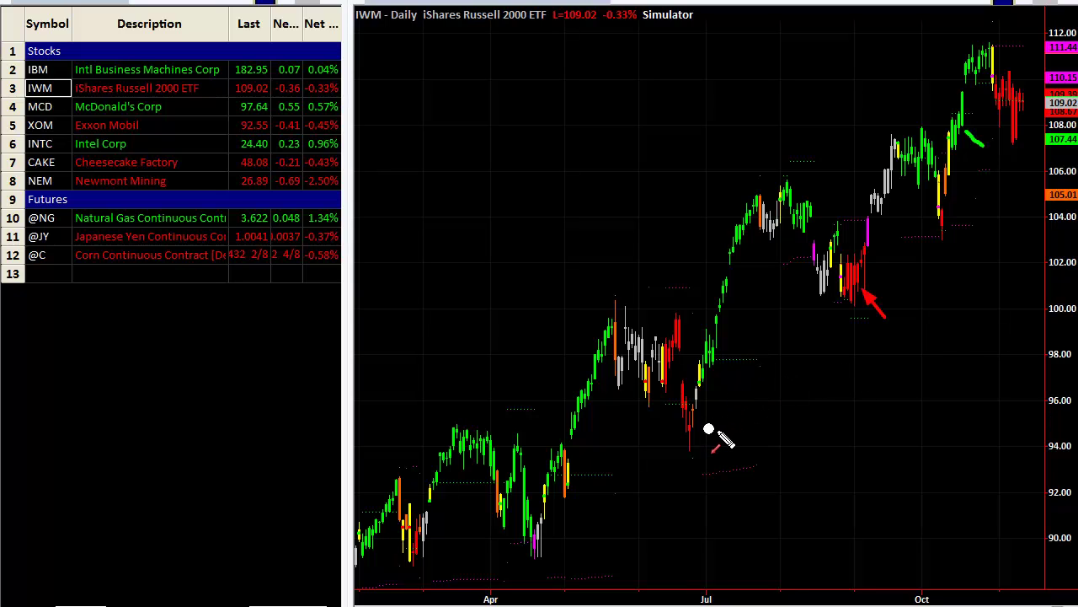
Mark the mid-August, early-May, late-July and late-May bars on the IWM chart with red arrows, and clear the markings
click(807, 285)
drag(807, 285, 824, 278)
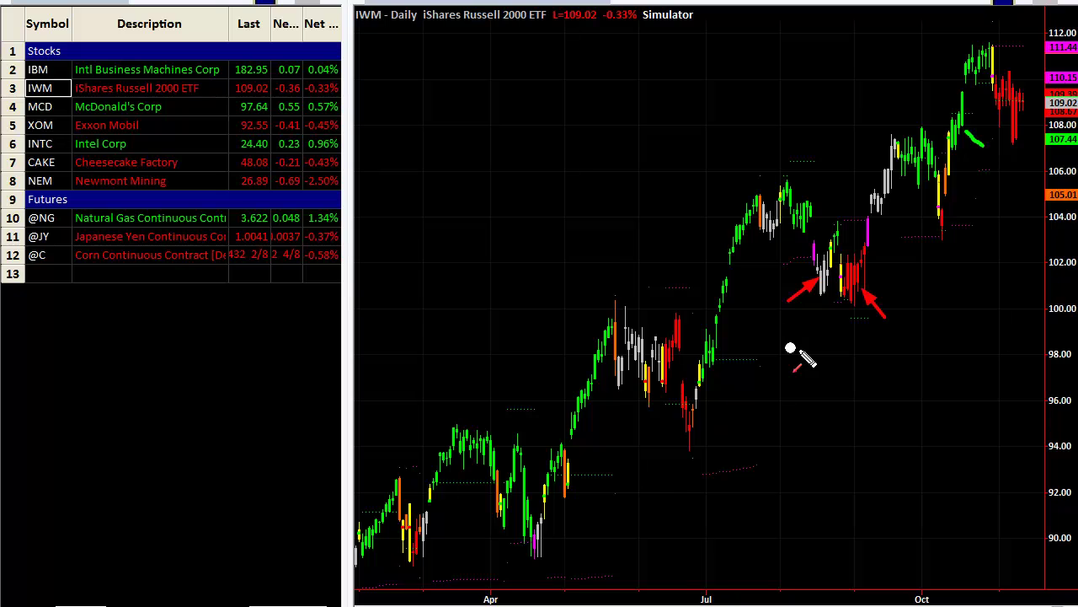
click(594, 470)
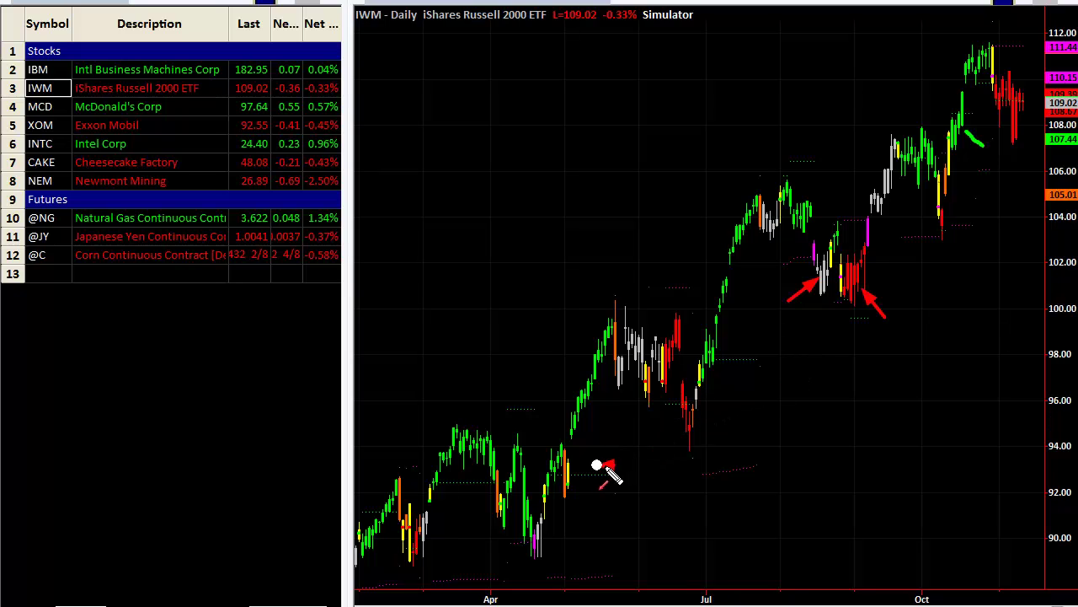
drag(581, 470, 573, 475)
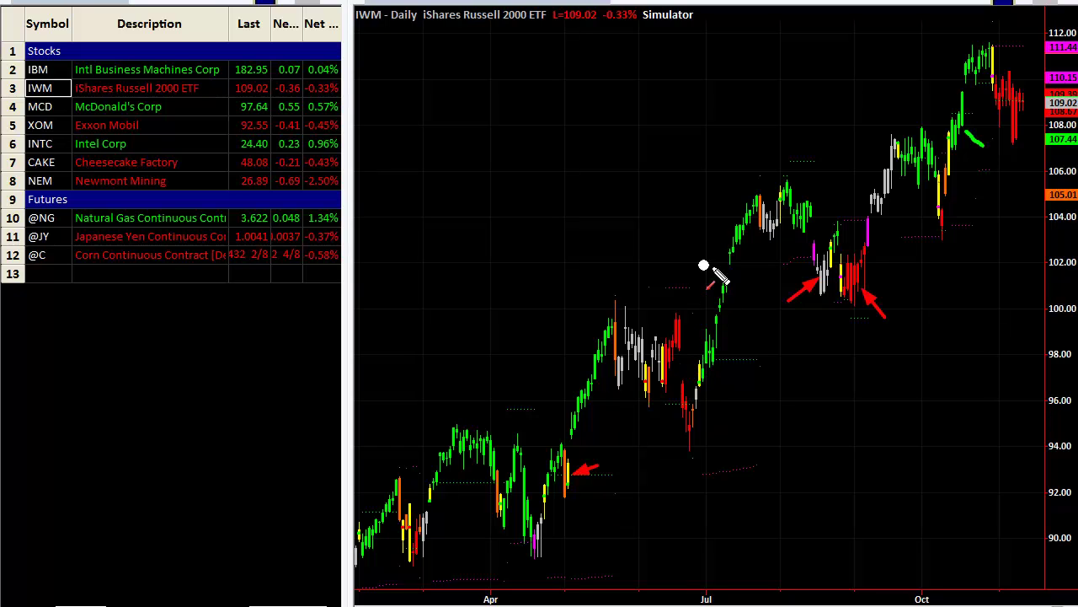
drag(730, 178, 752, 191)
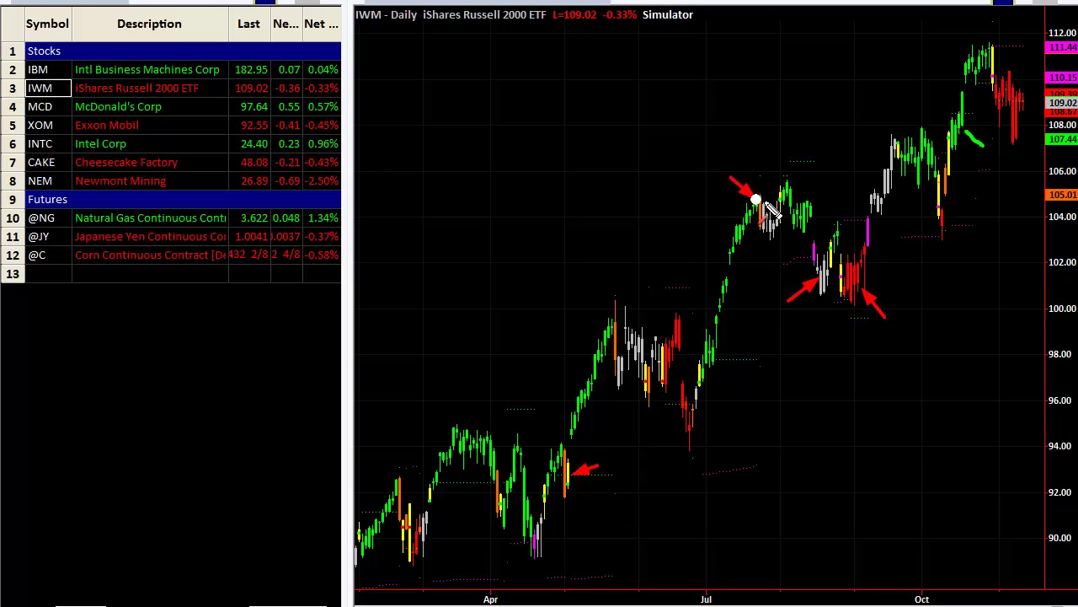
drag(592, 288, 612, 314)
key(e)
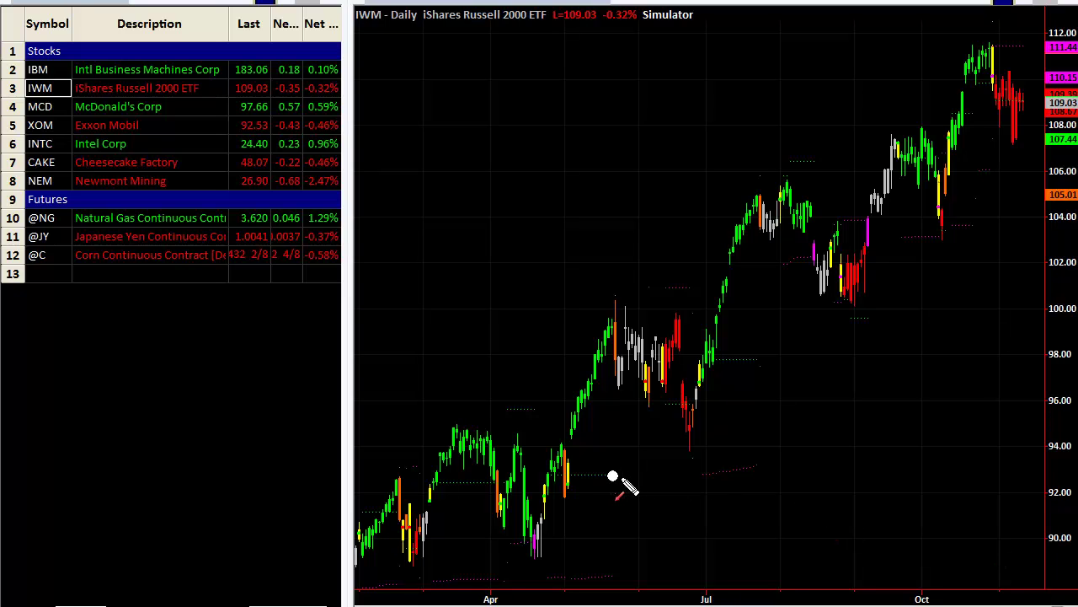
Point red arrows at the early-May bar, along the May rise to its peak and at the early-September bar, and clear them
drag(613, 476, 583, 476)
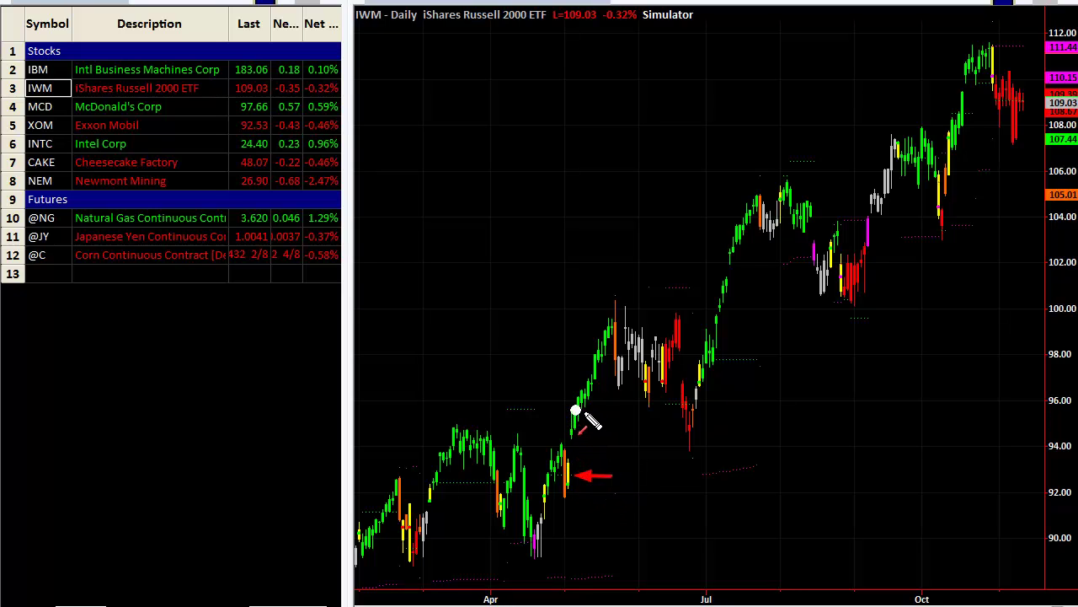
mouse_move(562, 405)
mouse_down()
mouse_move(595, 320)
mouse_move(613, 315)
mouse_up()
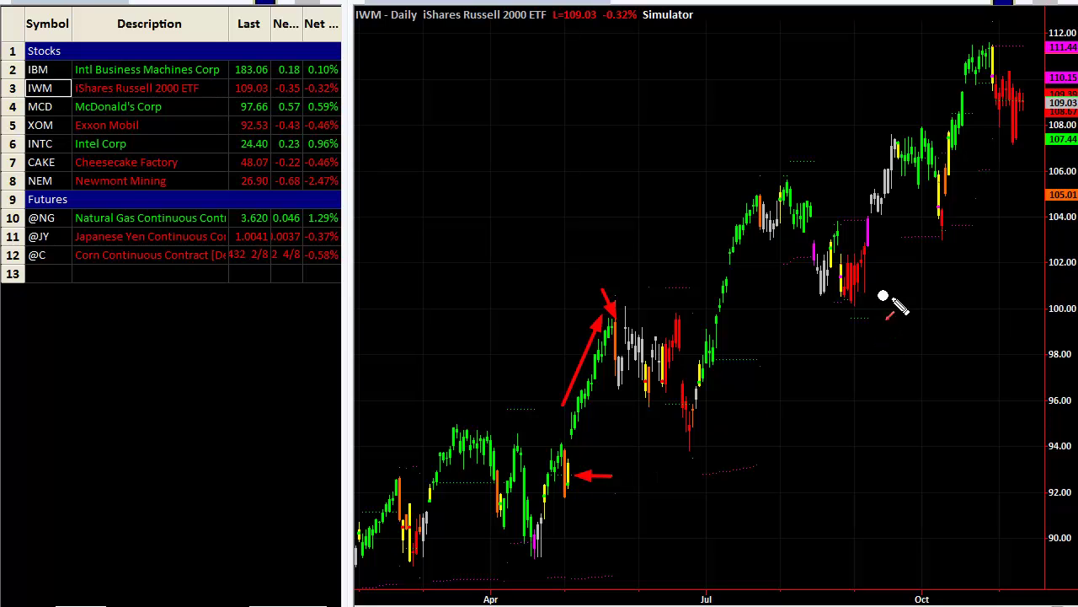
drag(896, 262, 871, 238)
key(Escape)
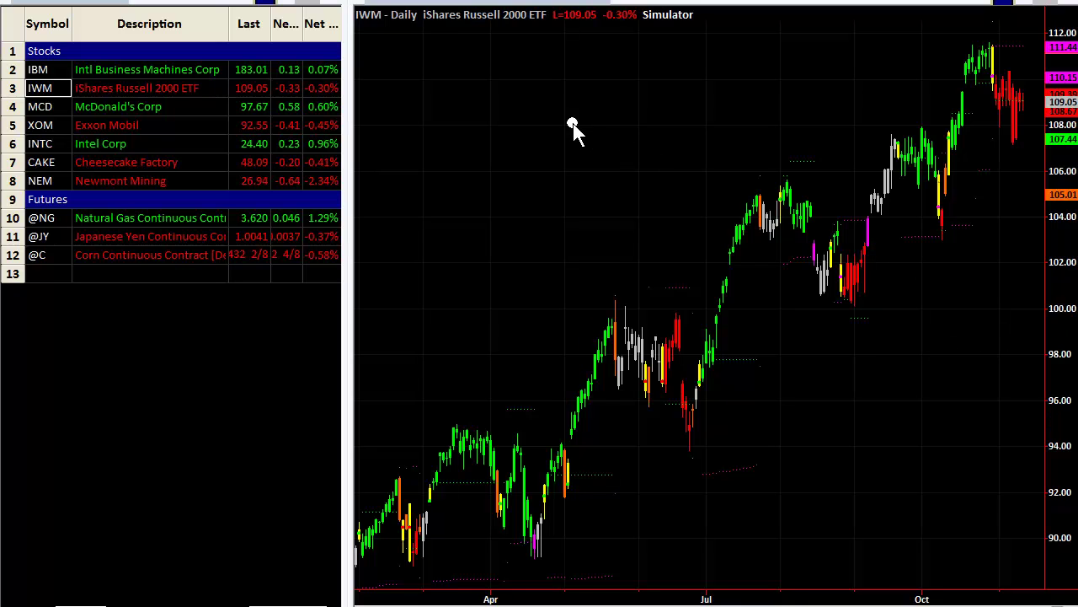
Open the input settings of the TC_TS_SN_SIMULATOR indicator on the IWM chart
right_click(553, 76)
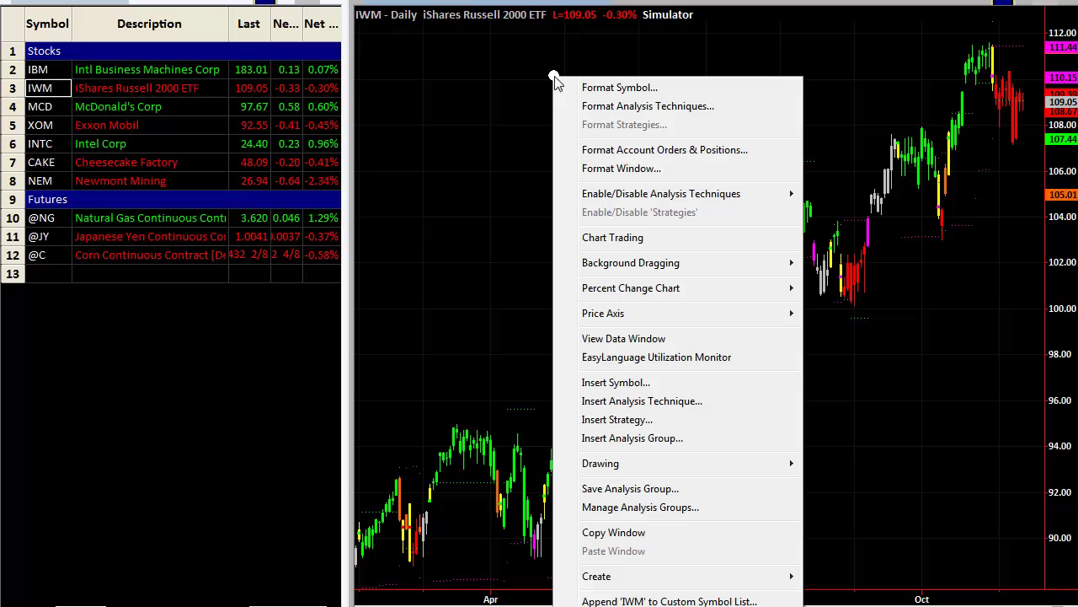
click(585, 107)
double_click(398, 176)
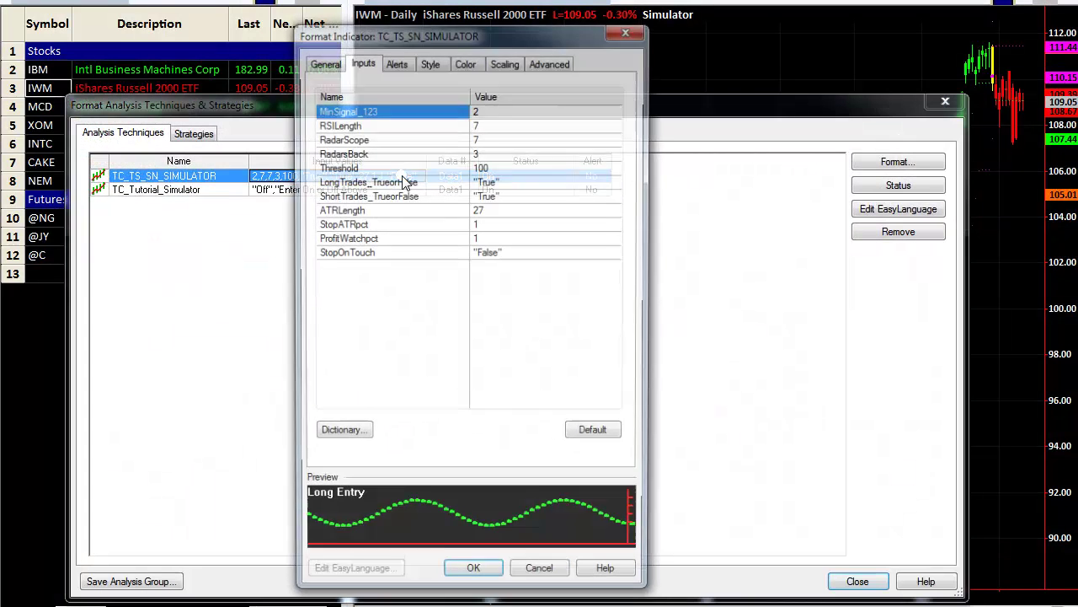
drag(468, 34, 546, 26)
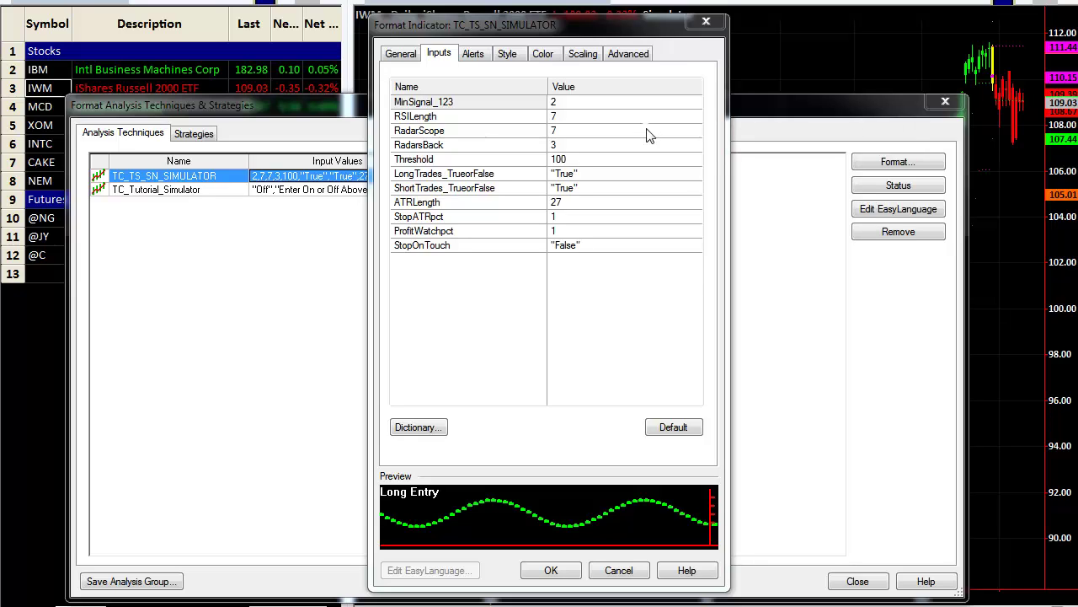
Review the MinSignal_123, RSILength, RadarScope, RadarsBack and Threshold inputs of the simulator indicator
click(595, 113)
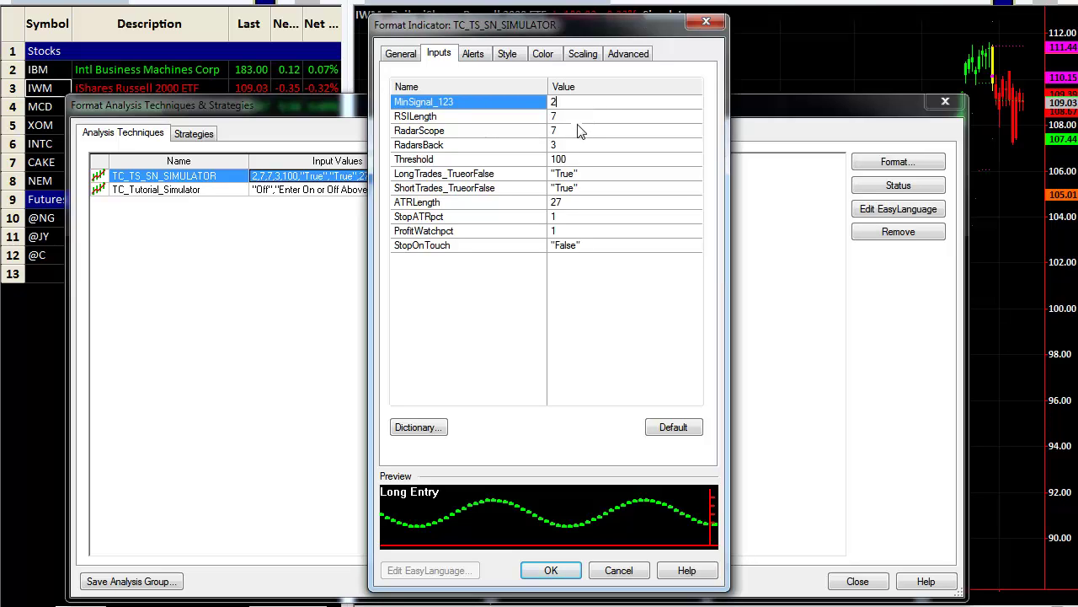
key(Down)
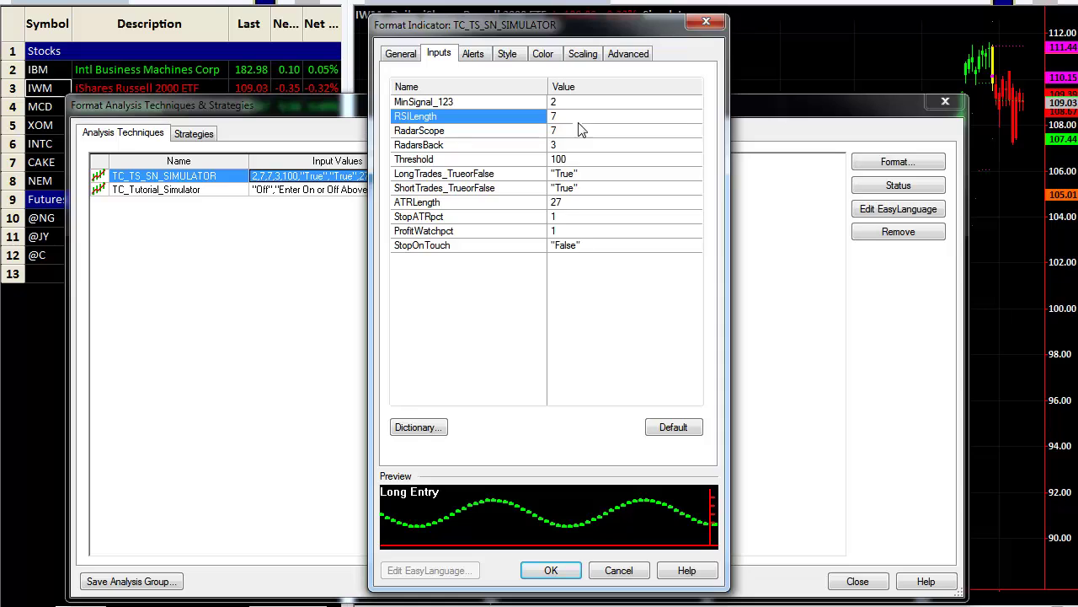
click(583, 131)
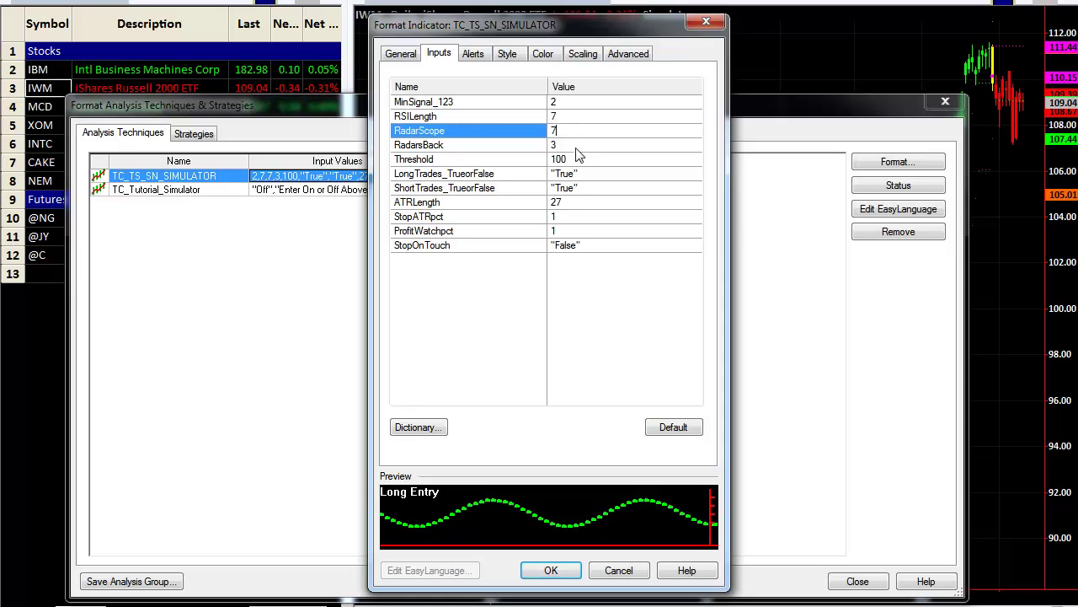
click(578, 149)
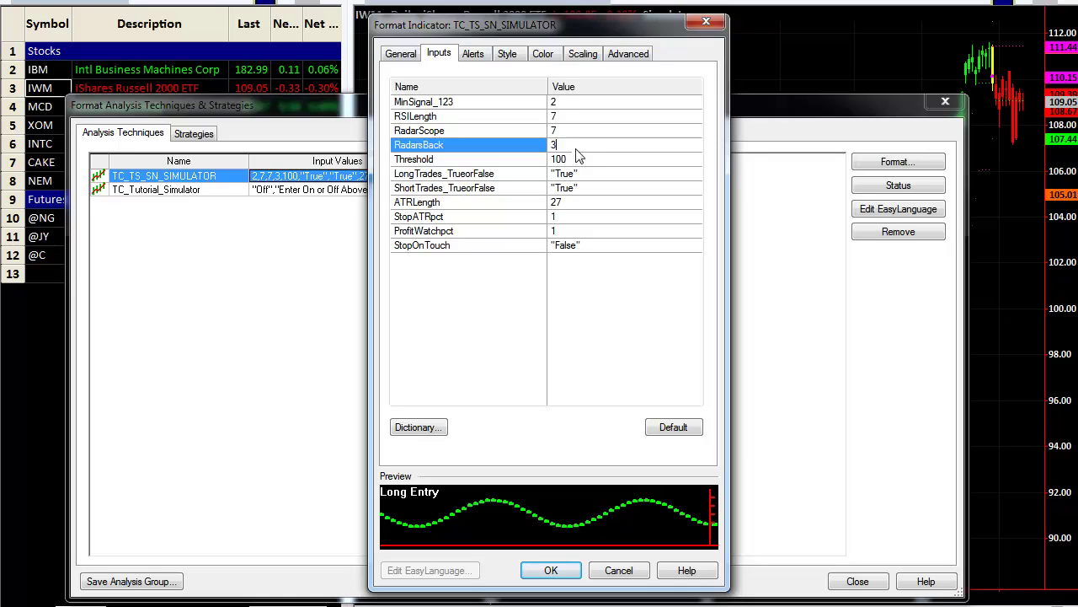
click(583, 160)
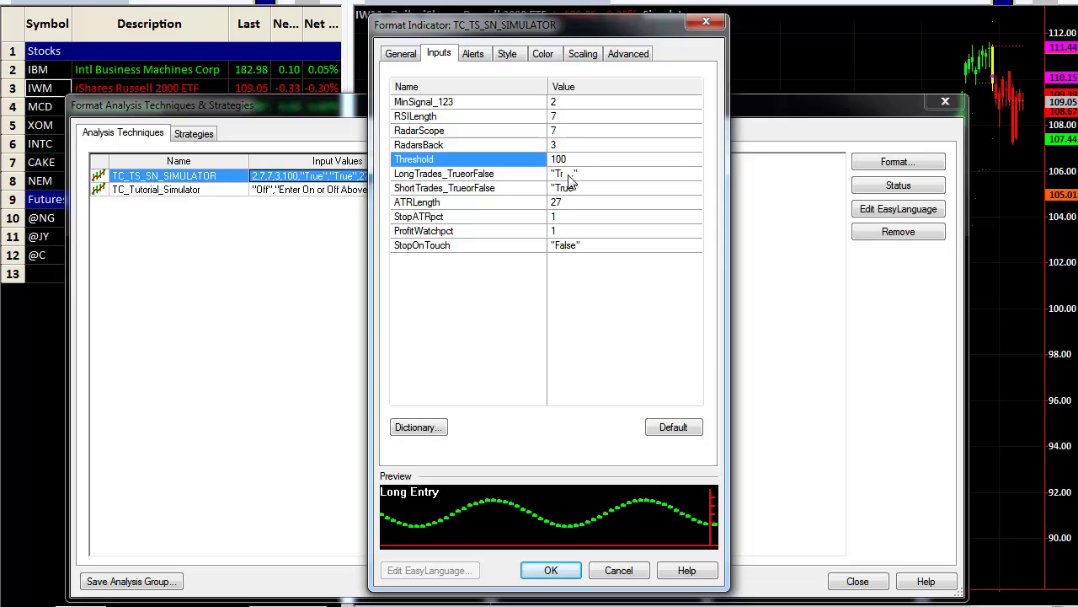
Set ShortTrades_TrueorFalse to "False", leave LongTrades_TrueorFalse at "True", and apply the settings to the chart
click(601, 179)
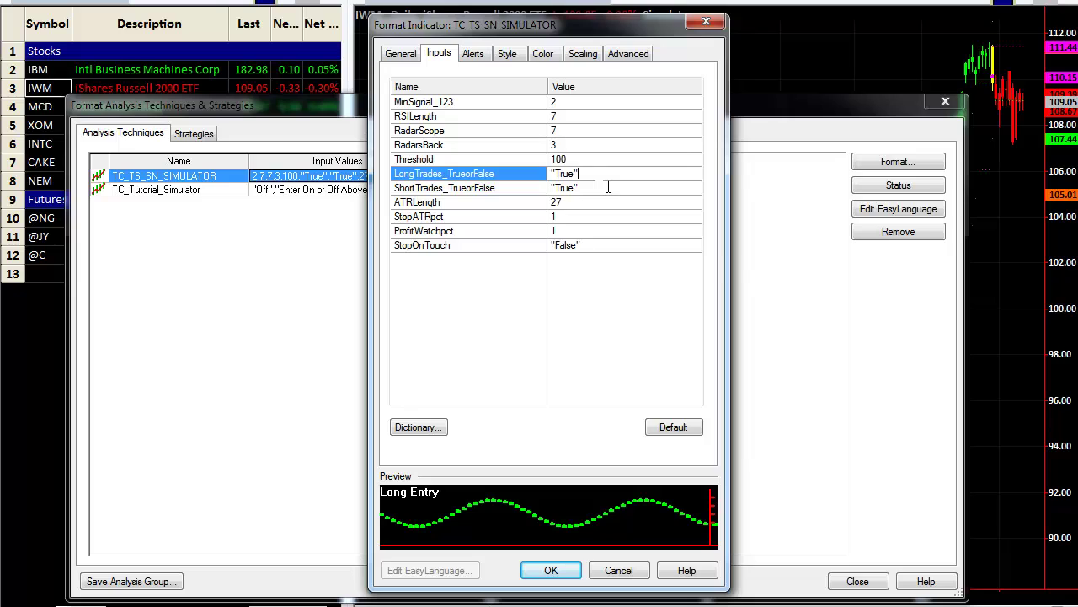
double_click(576, 188)
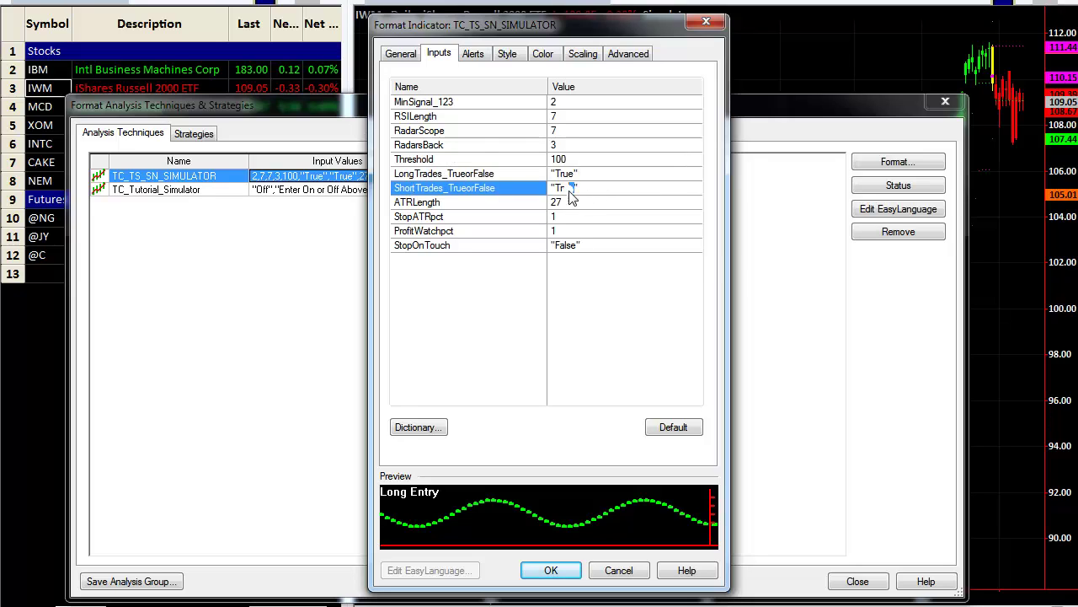
text(False)
click(602, 175)
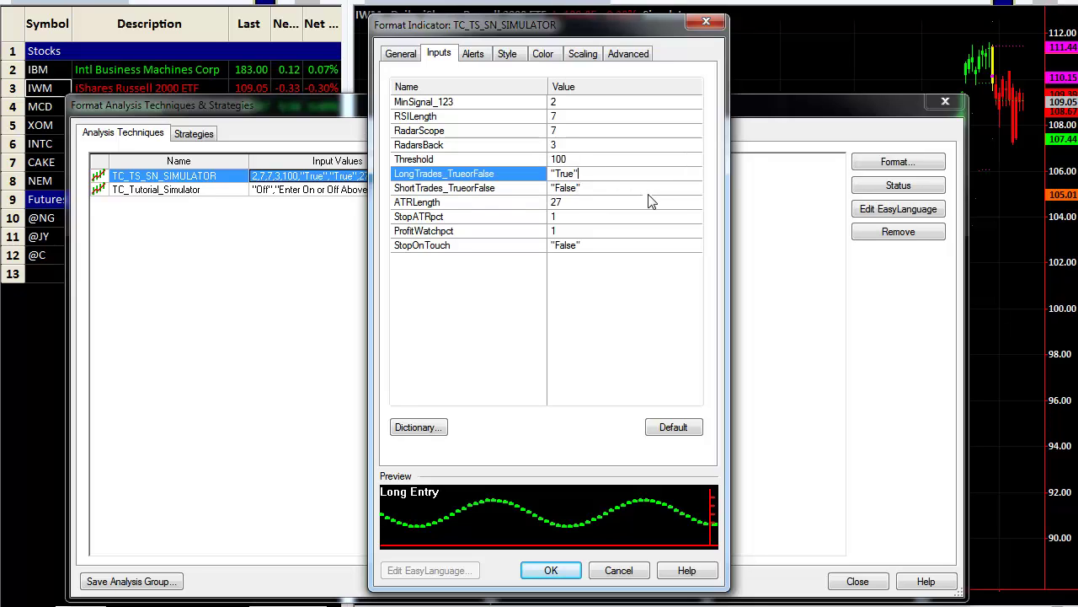
click(550, 570)
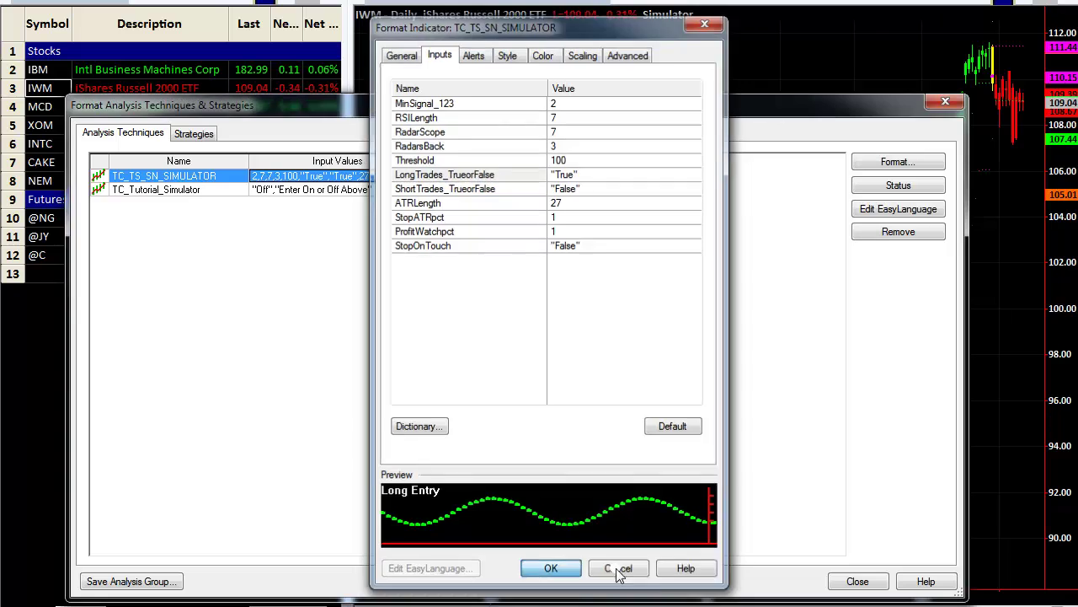
click(857, 580)
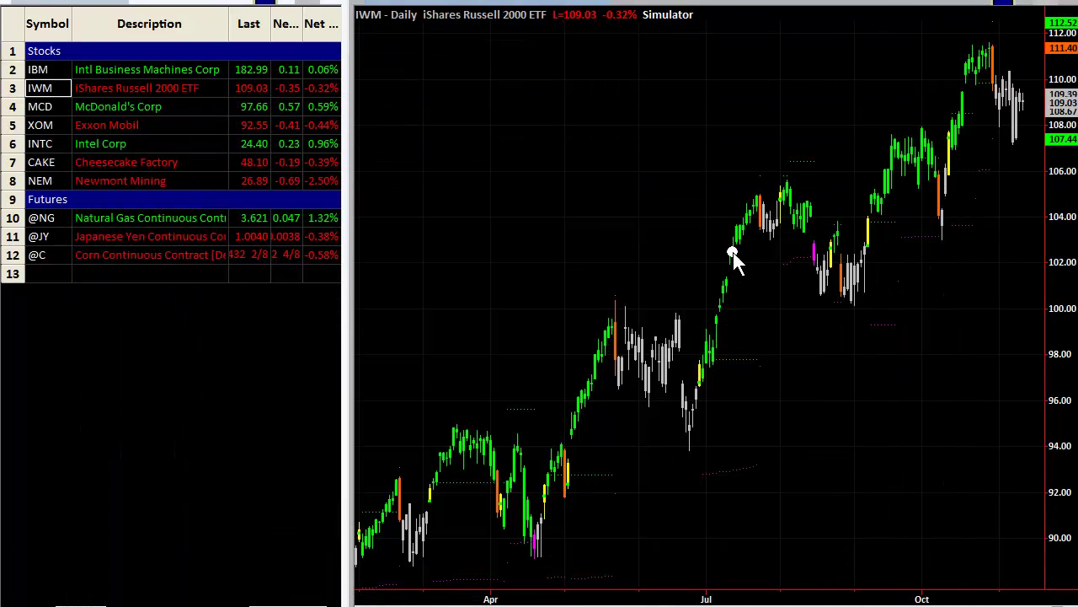
Trace the July, September, October and May rises in green, circle the mid-August exit bar, and clear the markings
click(687, 250)
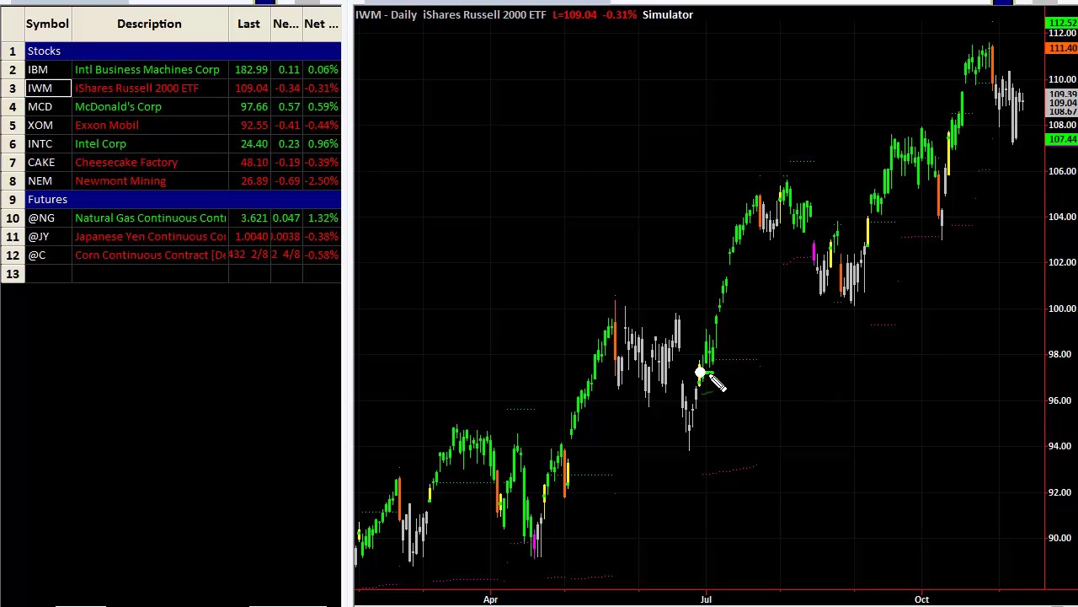
drag(717, 367, 764, 222)
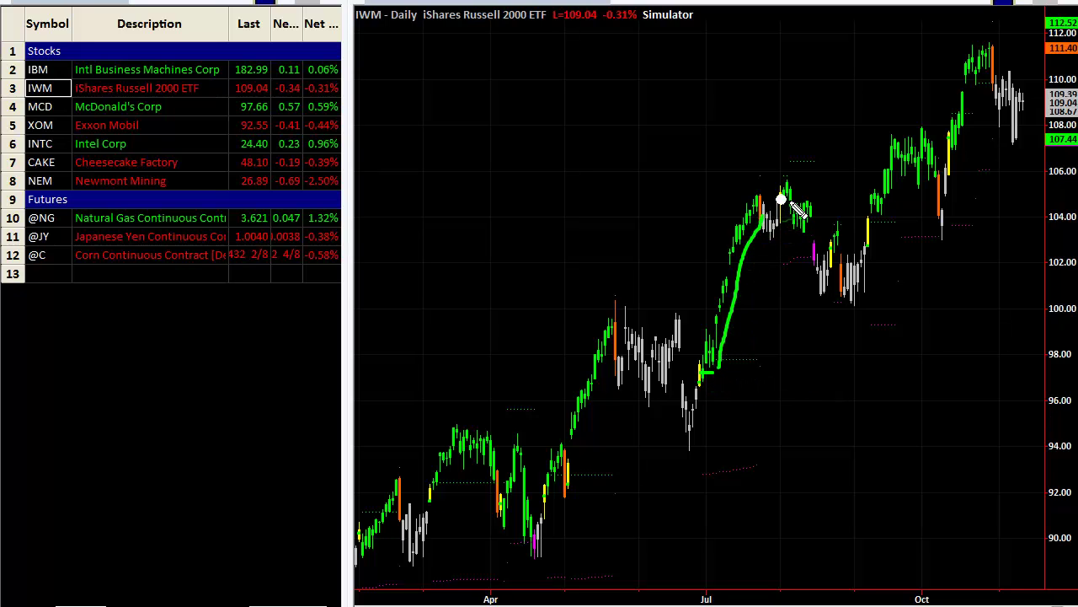
mouse_move(782, 183)
mouse_down()
mouse_move(797, 221)
mouse_move(809, 202)
mouse_move(818, 223)
mouse_move(797, 248)
mouse_move(821, 263)
mouse_move(797, 242)
mouse_move(836, 236)
mouse_move(844, 252)
mouse_up()
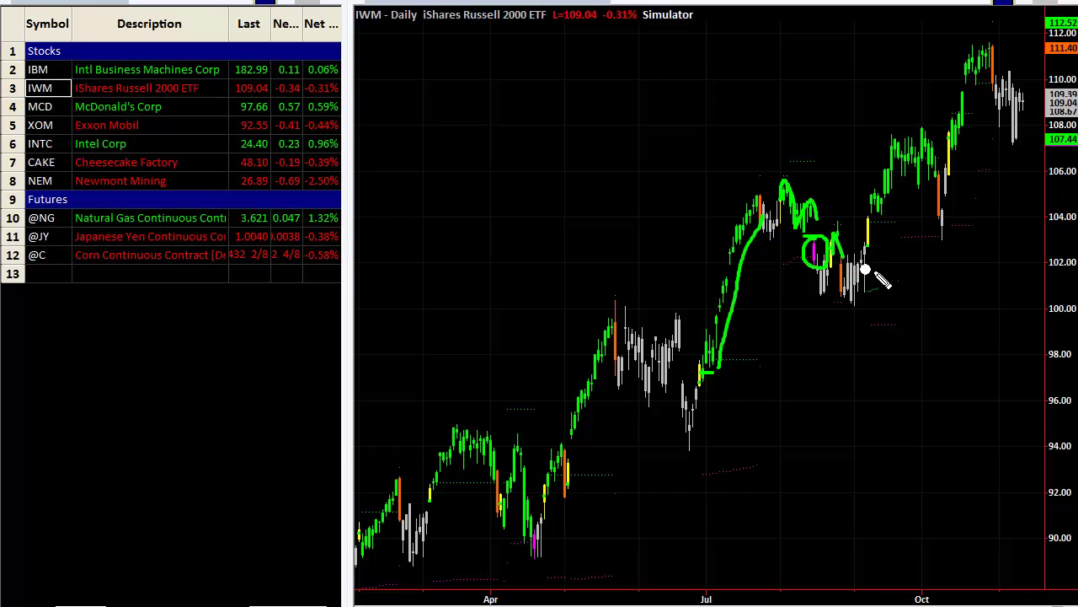
mouse_move(876, 211)
mouse_down()
mouse_move(927, 154)
mouse_move(942, 164)
mouse_move(923, 169)
mouse_up()
mouse_move(950, 150)
mouse_down()
mouse_move(970, 43)
mouse_move(1015, 50)
mouse_up()
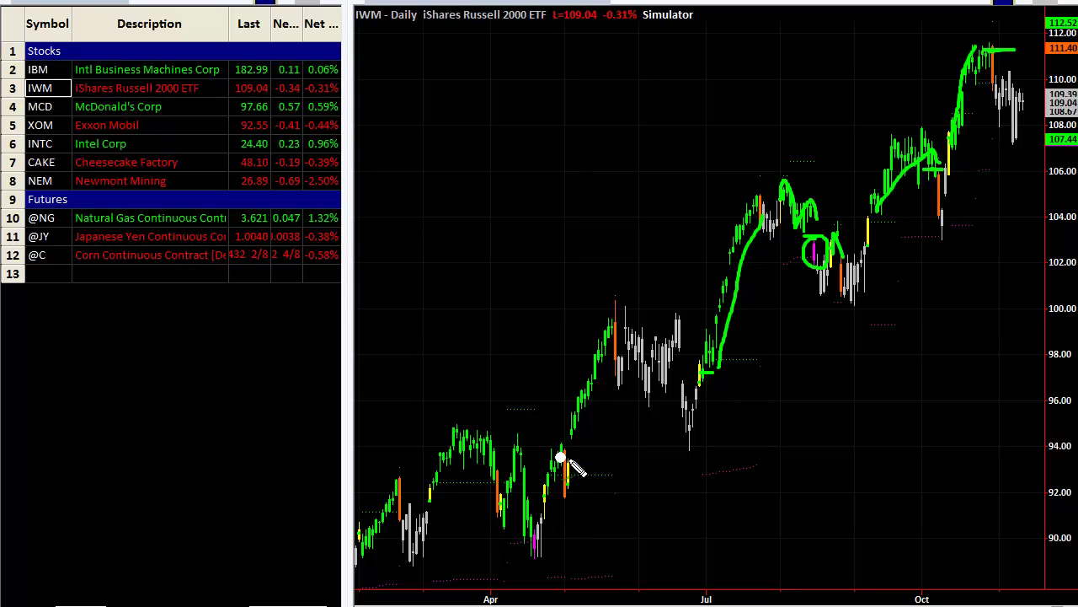
mouse_move(561, 452)
mouse_down()
mouse_move(579, 453)
mouse_move(616, 328)
mouse_up()
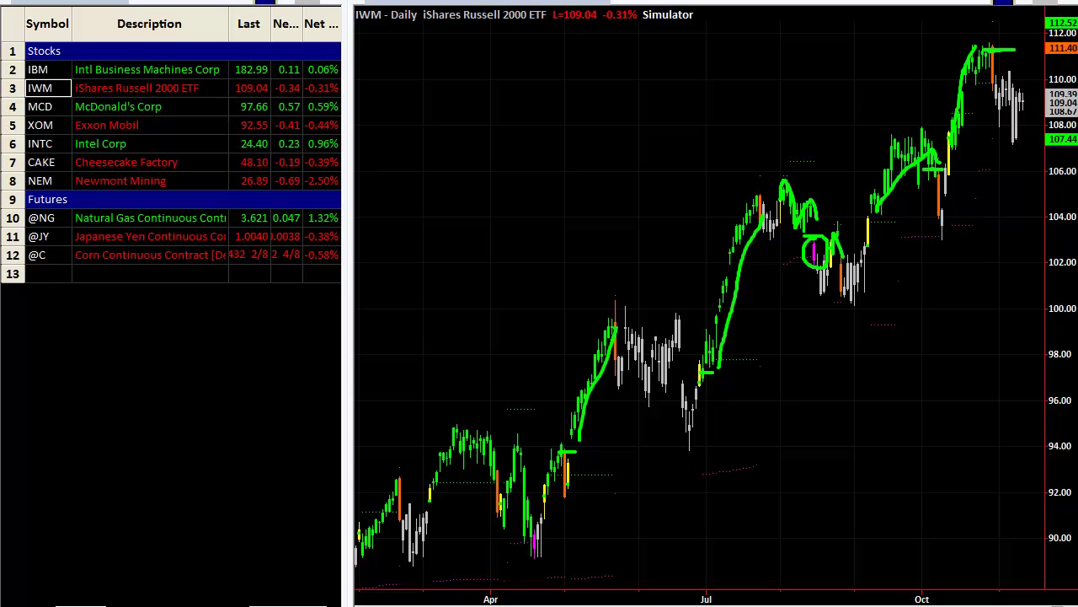
key(Escape)
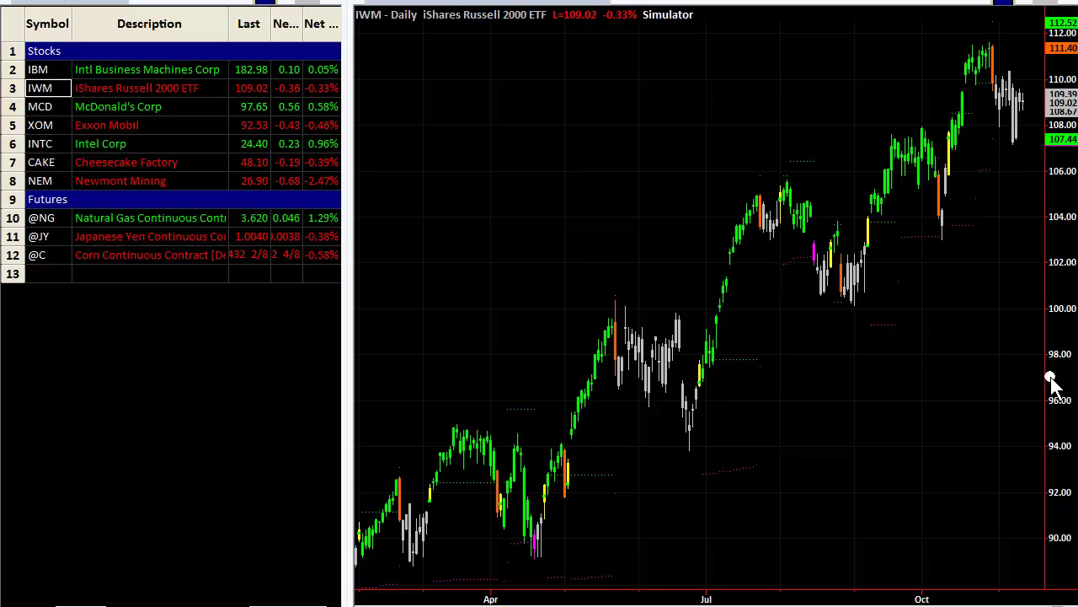
Set the StopATRpct input of the TC_TS_SN_SIMULATOR indicator to 0
right_click(476, 46)
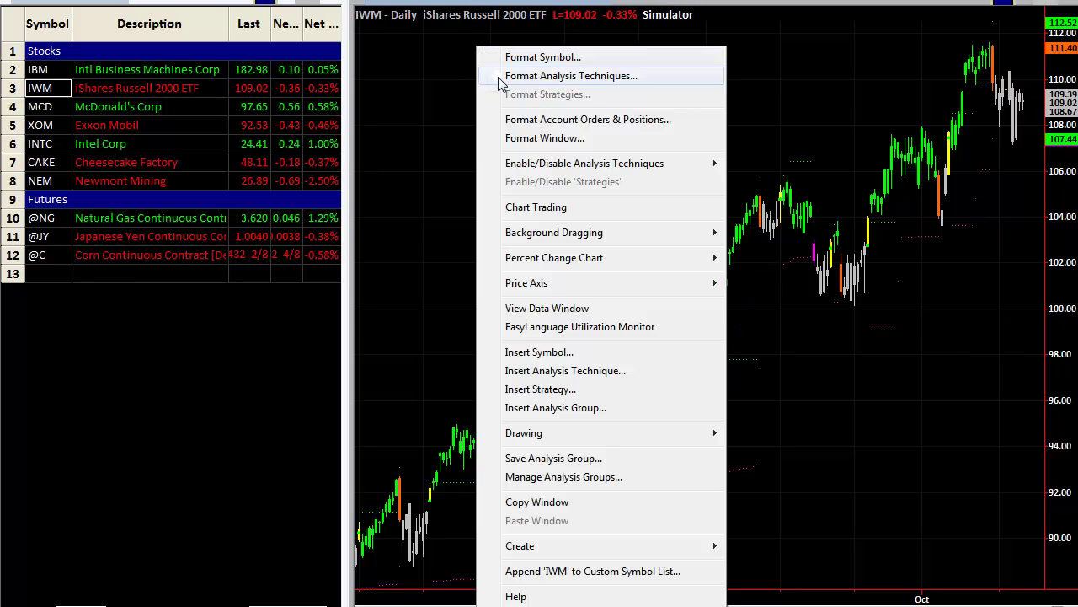
click(505, 75)
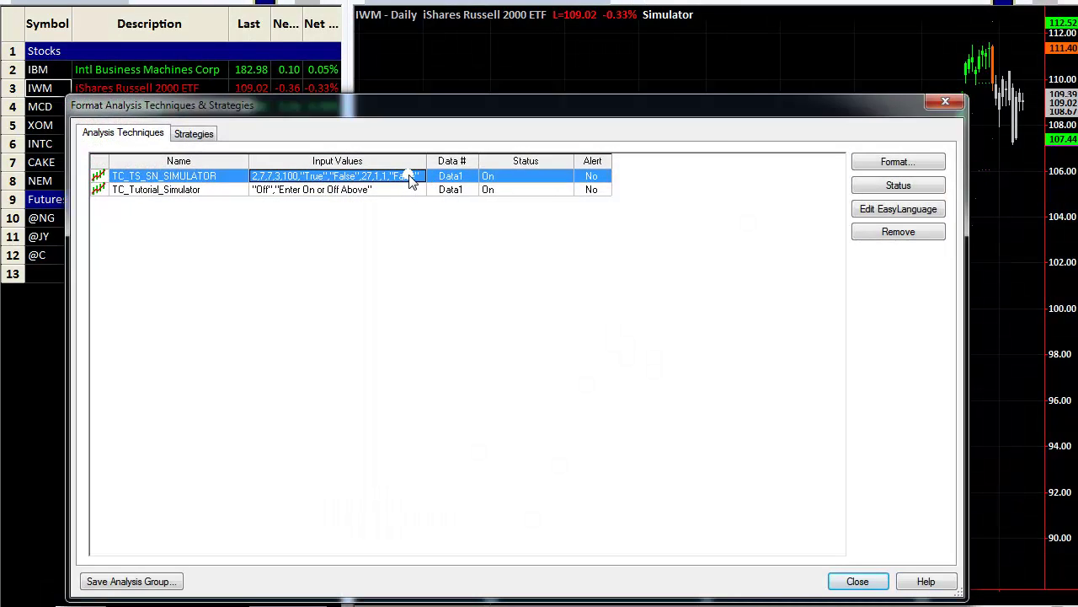
double_click(412, 175)
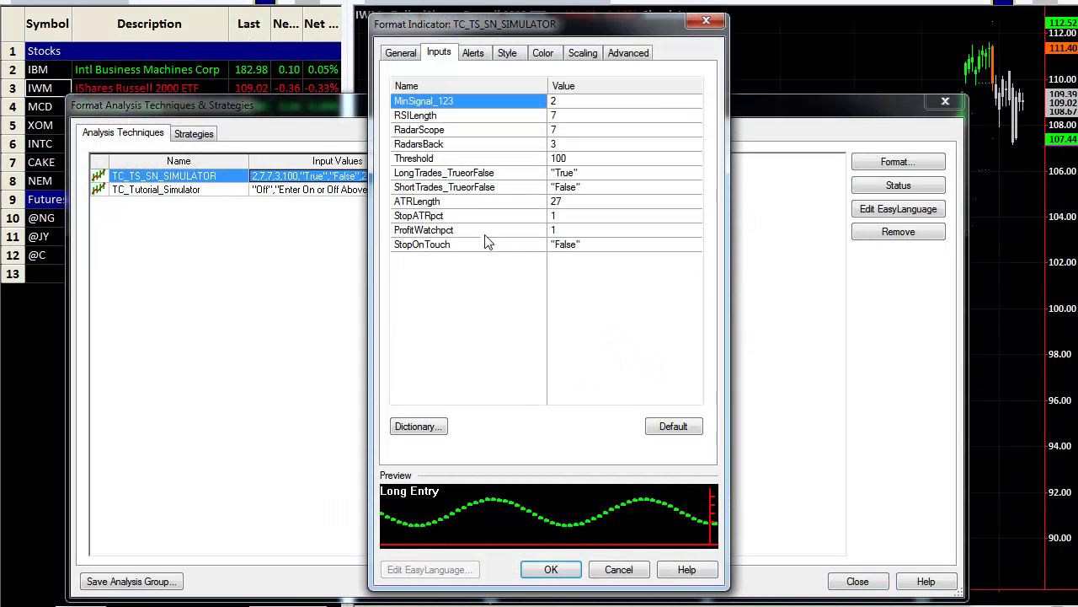
click(571, 218)
text(0)
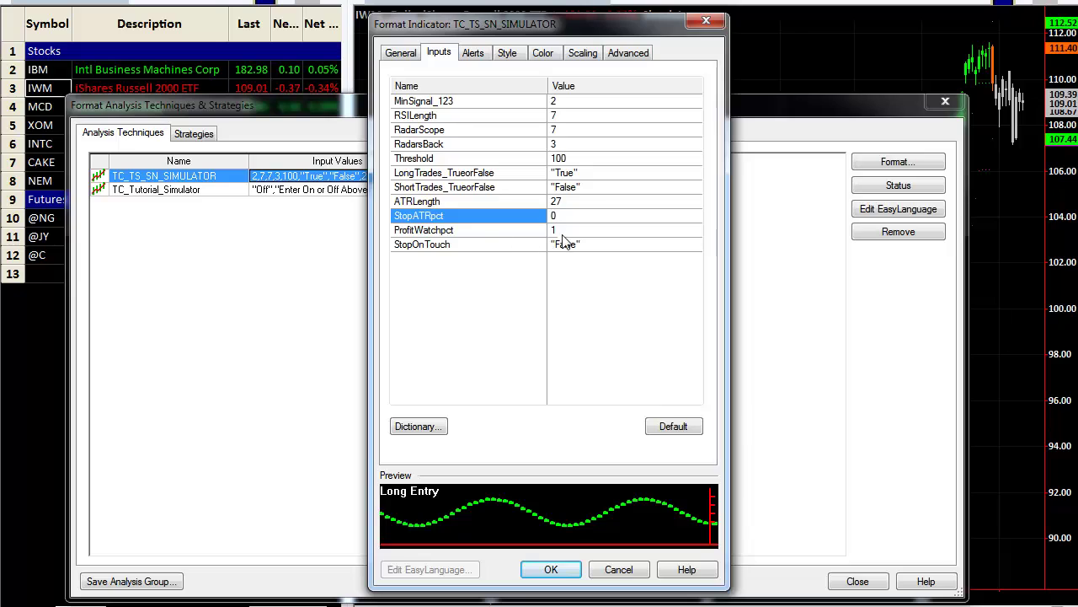
Set the ProfitWatchpct input of the TC_TS_SN_SIMULATOR indicator to 0
click(518, 231)
text(0)
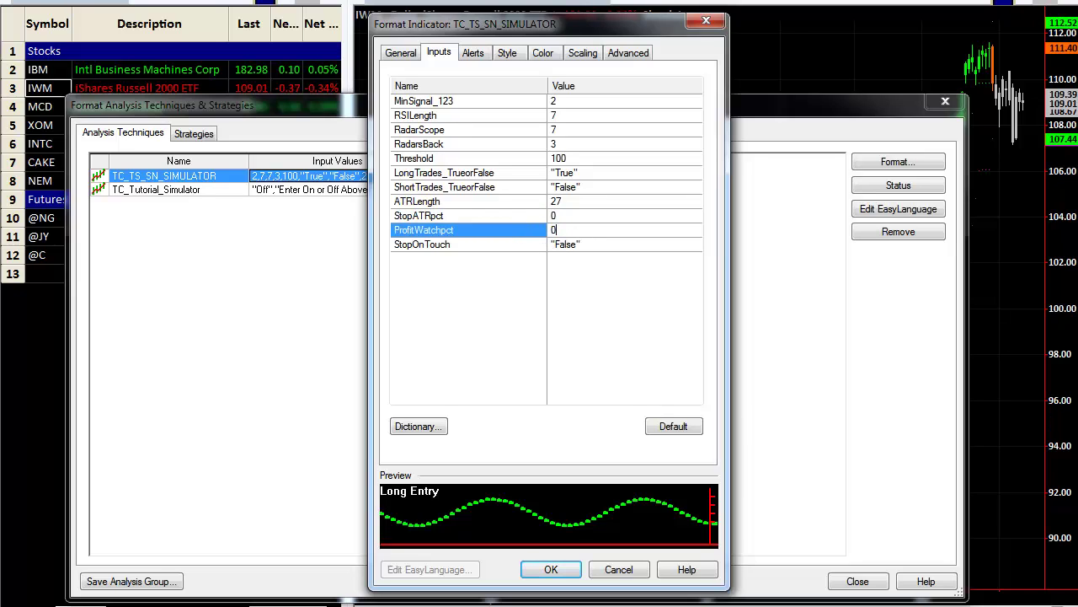
click(530, 309)
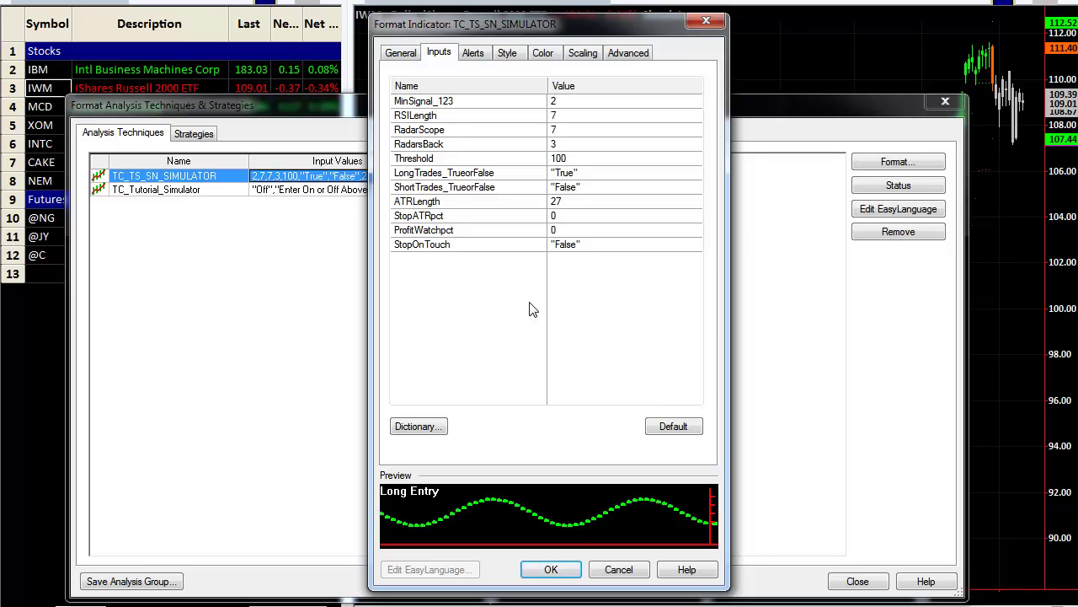
Set ProfitWatchpct to .25 and re-enter the StopOnTouch value as "False"
click(577, 232)
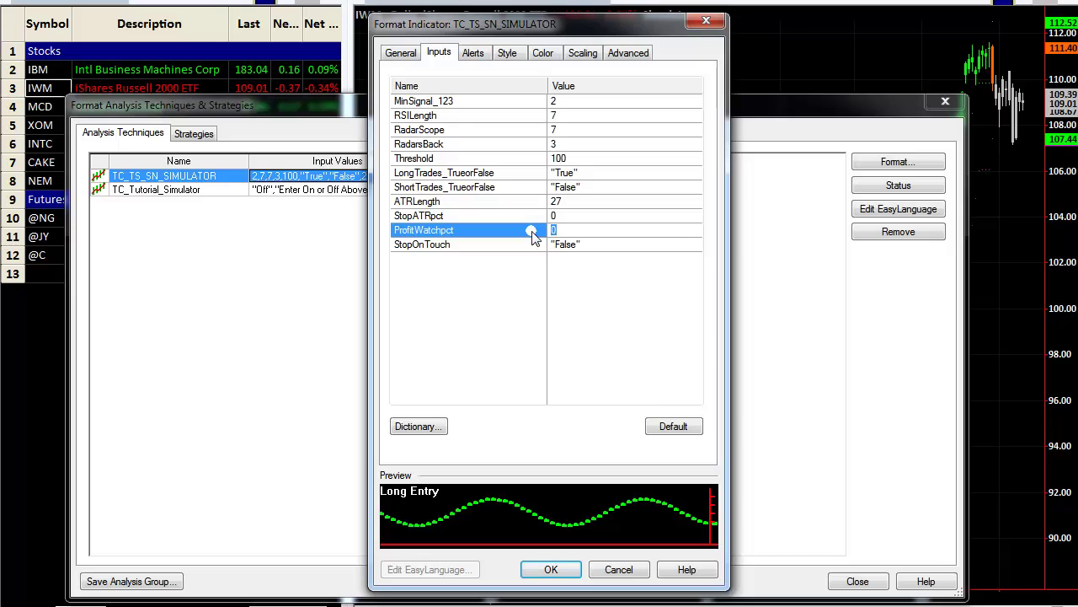
text(.25)
click(653, 252)
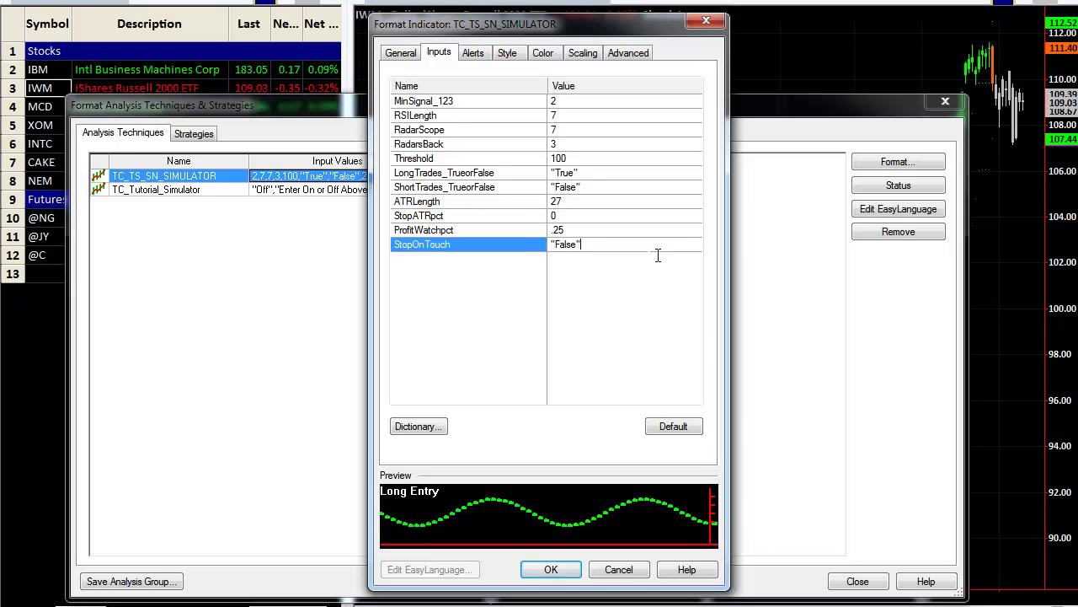
key(BackSpace)
key(BackSpace)
key(BackSpace)
key(BackSpace)
text(lse")
Set ProfitWatchpct to 0 and ShortTrades_TrueorFalse to "True", and apply the settings to the chart
click(542, 230)
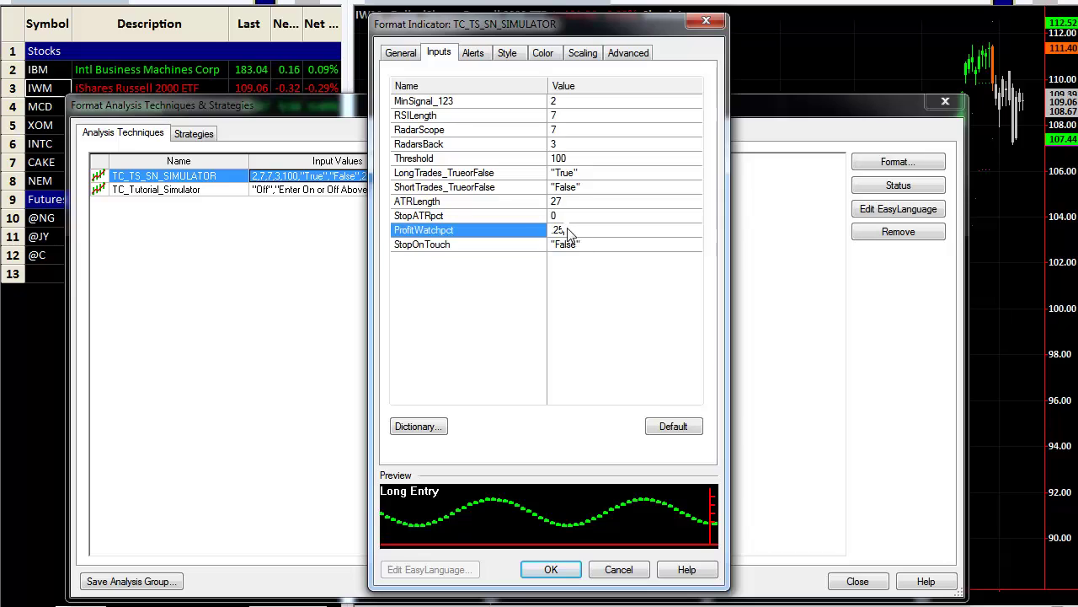
text(0)
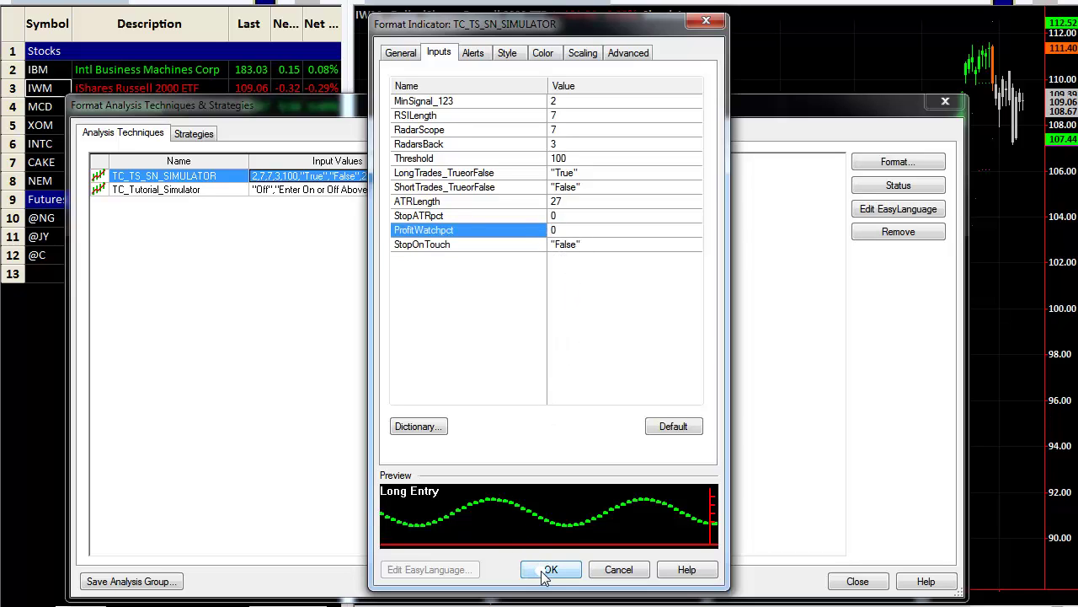
click(577, 187)
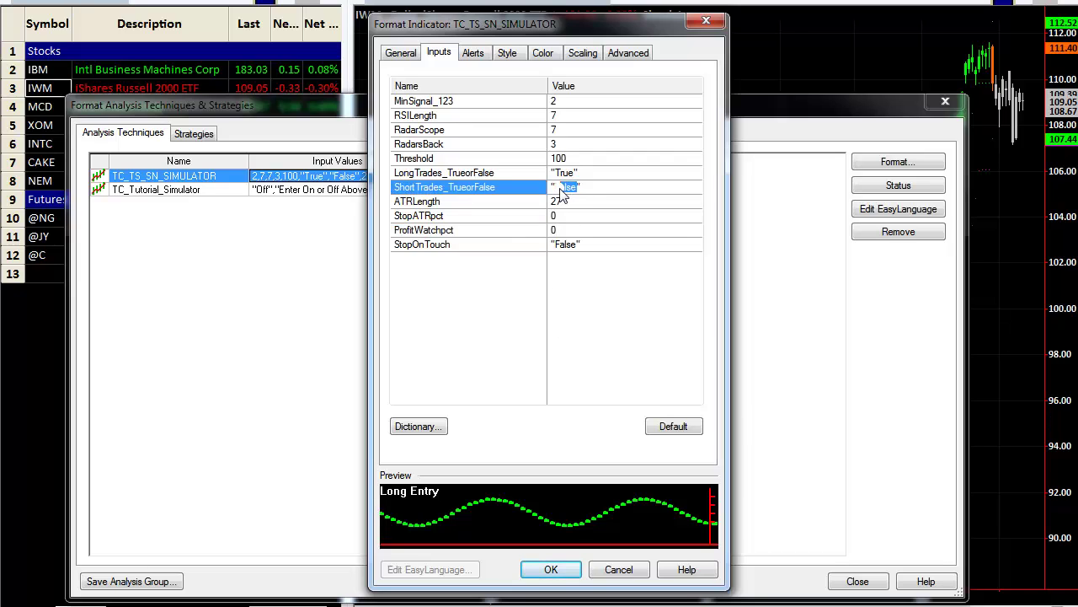
text(True)
click(551, 569)
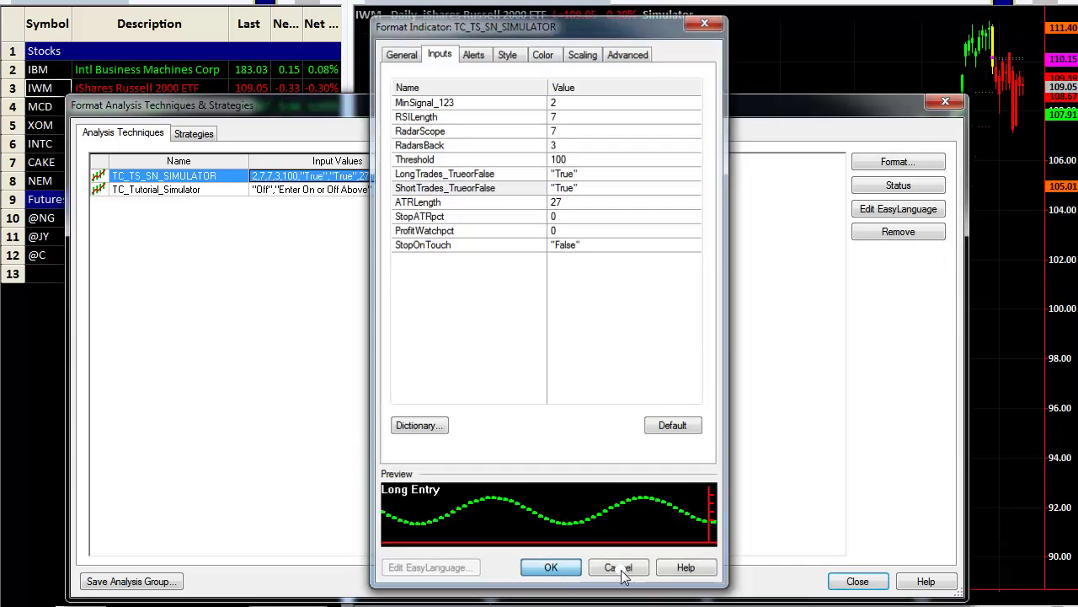
click(857, 581)
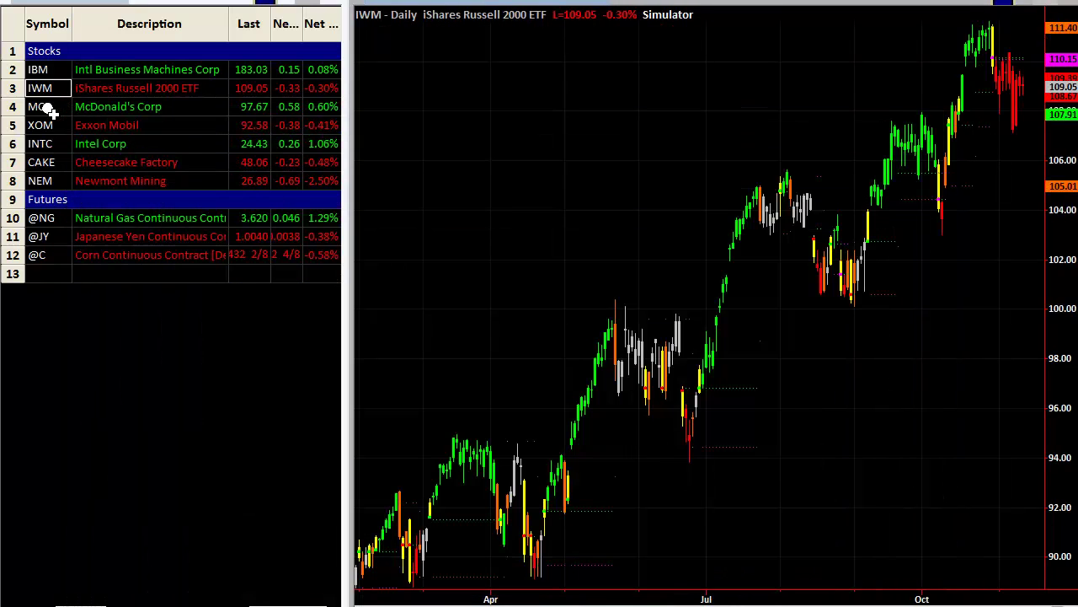
Switch the chart to McDonald's Corp (MCD) at a 60-minute interval and enlarge the bars from 10/31 onward
click(44, 107)
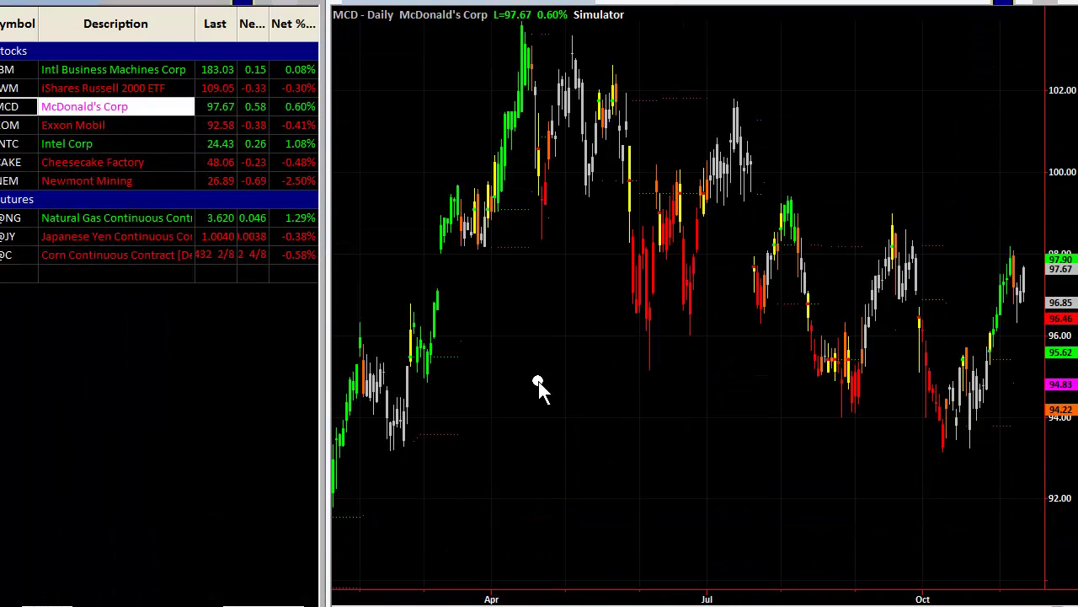
scroll(567, 400, up, 5)
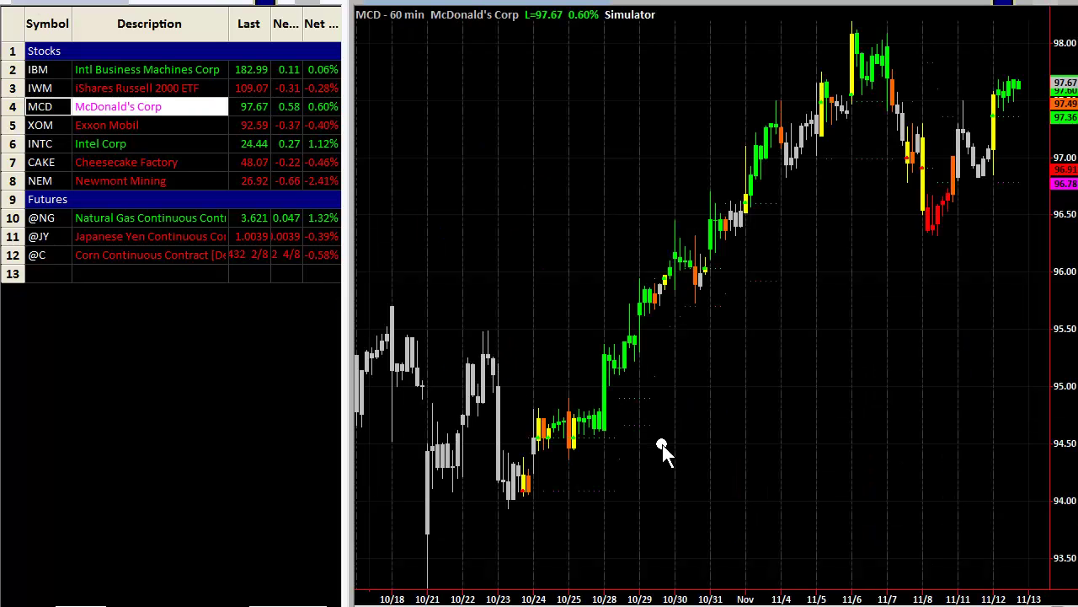
scroll(663, 444, up, 2)
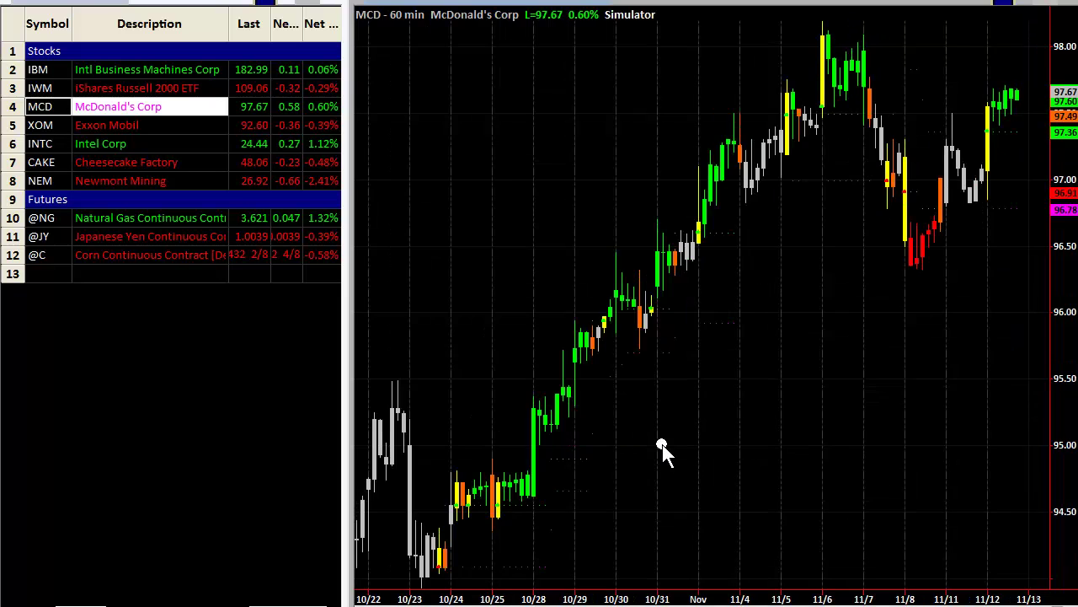
scroll(663, 444, up, 3)
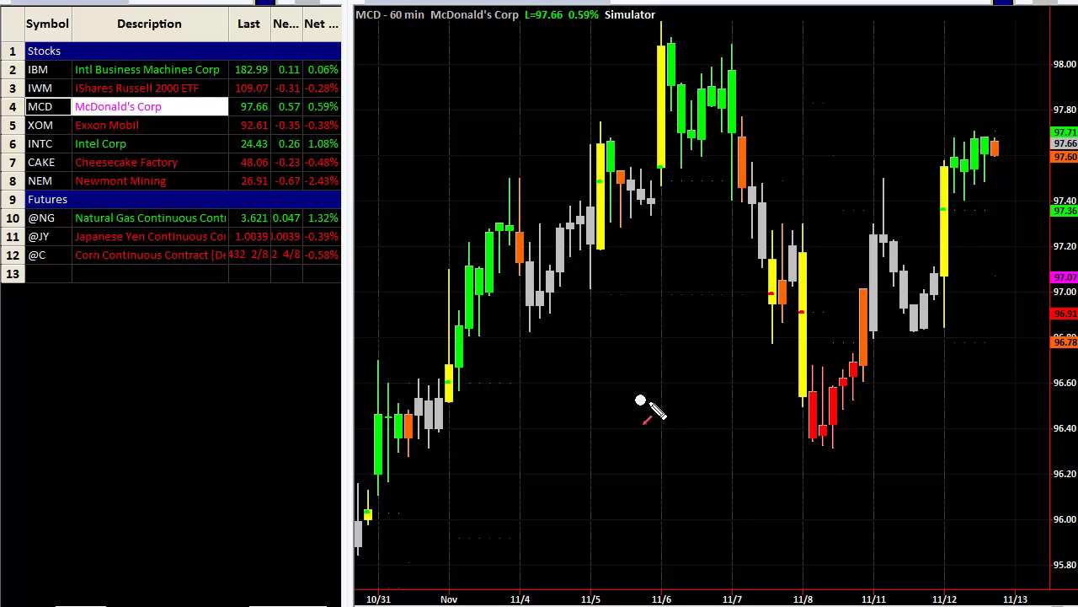
Point red arrows at the long entries and orange exit bars between the start of November and 11/7
drag(497, 384, 459, 381)
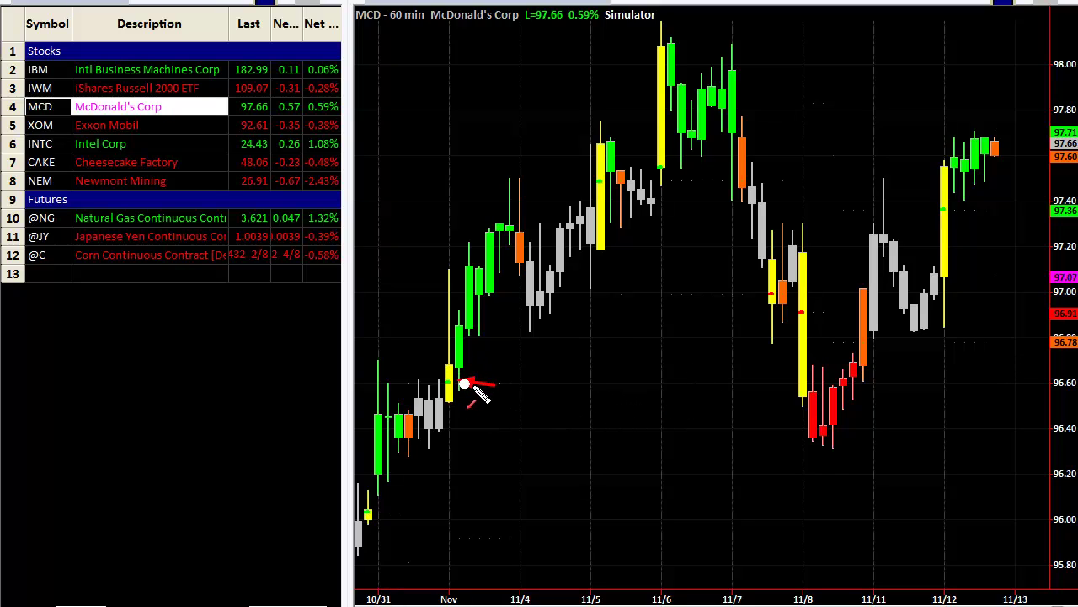
drag(472, 215, 511, 227)
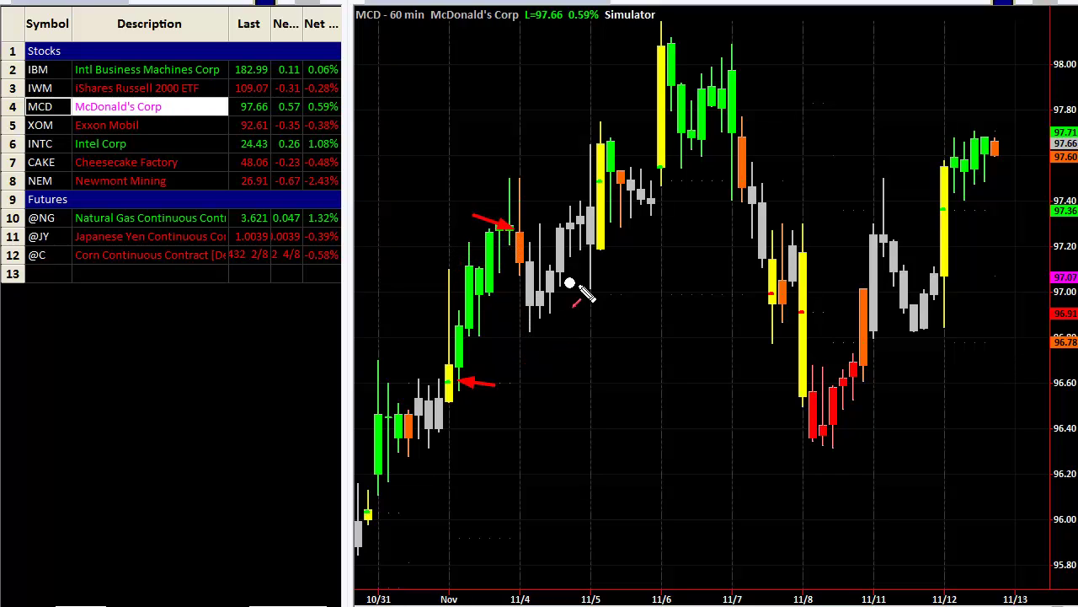
mouse_move(578, 174)
mouse_down()
mouse_move(596, 182)
mouse_move(625, 162)
mouse_move(623, 178)
mouse_move(654, 166)
mouse_up()
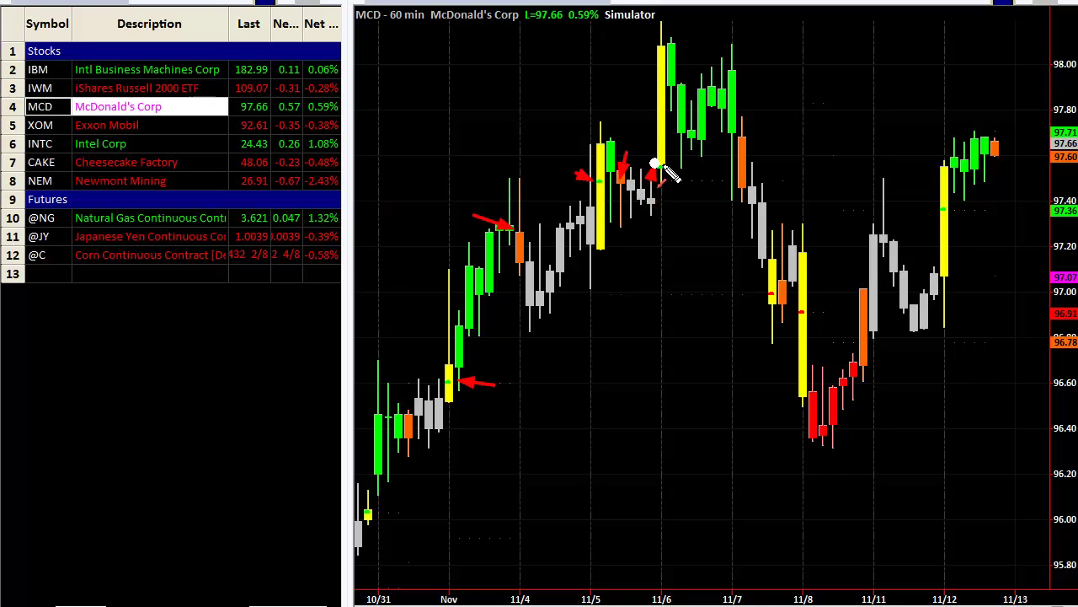
drag(771, 101, 746, 134)
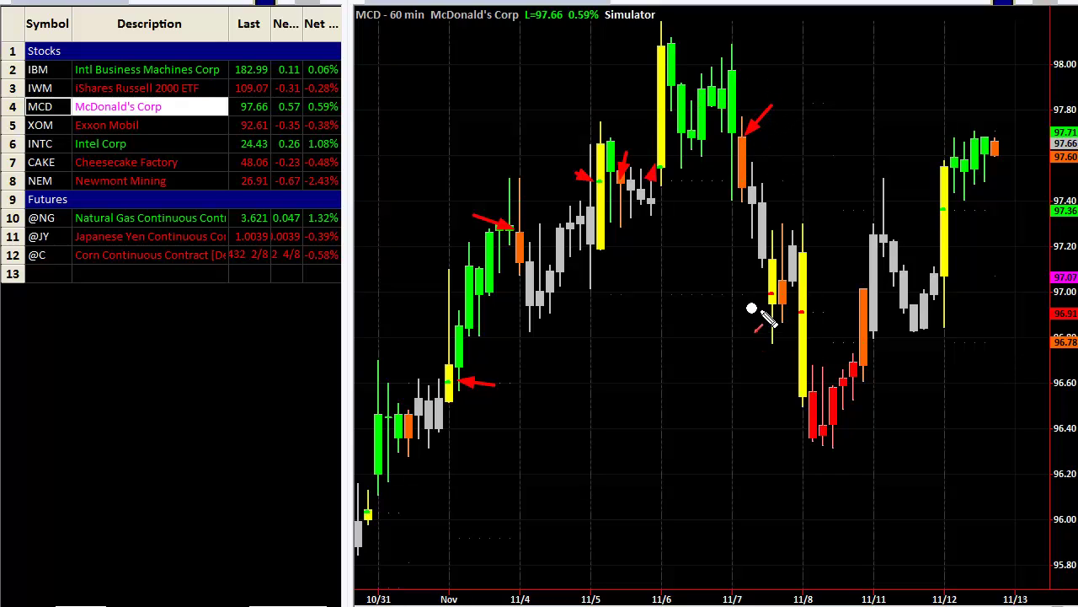
Mark the short entry before 11/8, its downward direction and the dotted levels at that entry and the 11/5 entry with red arrows
mouse_move(749, 294)
mouse_down()
mouse_move(769, 295)
mouse_move(765, 341)
mouse_up()
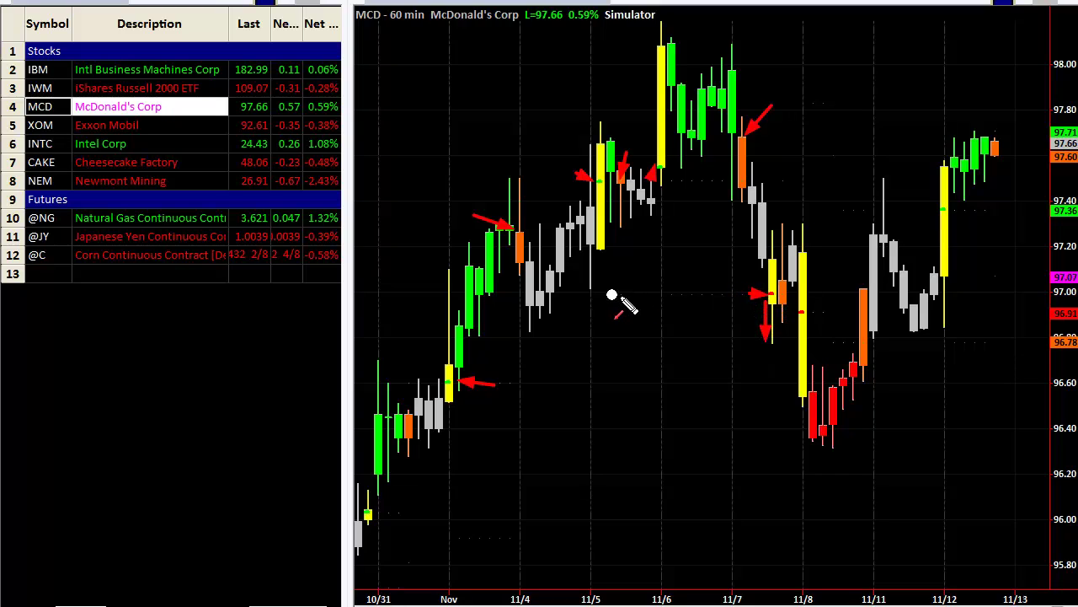
drag(614, 296, 663, 294)
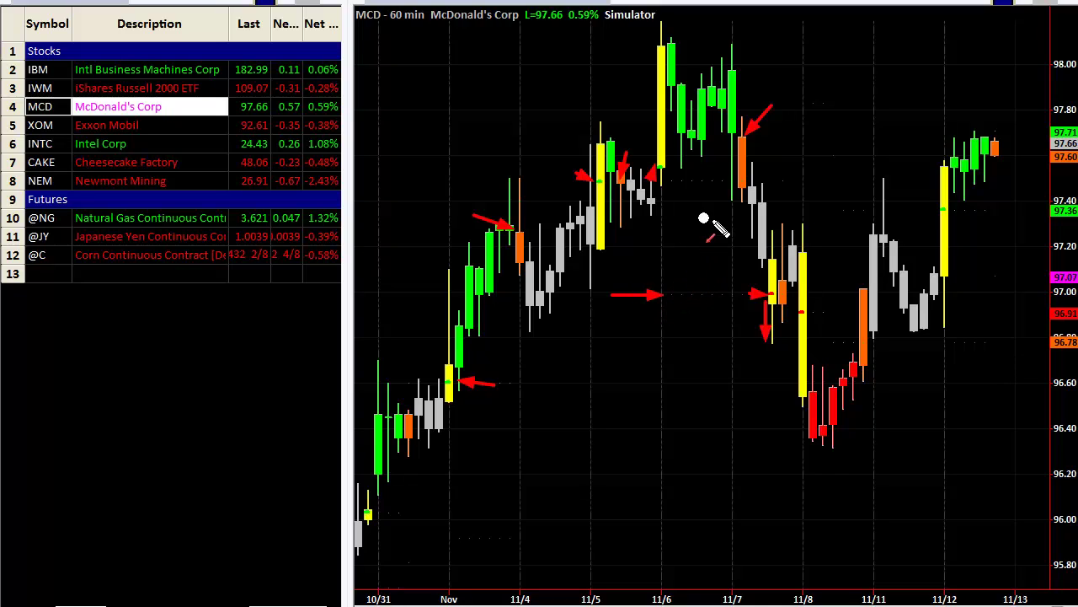
drag(721, 182, 702, 183)
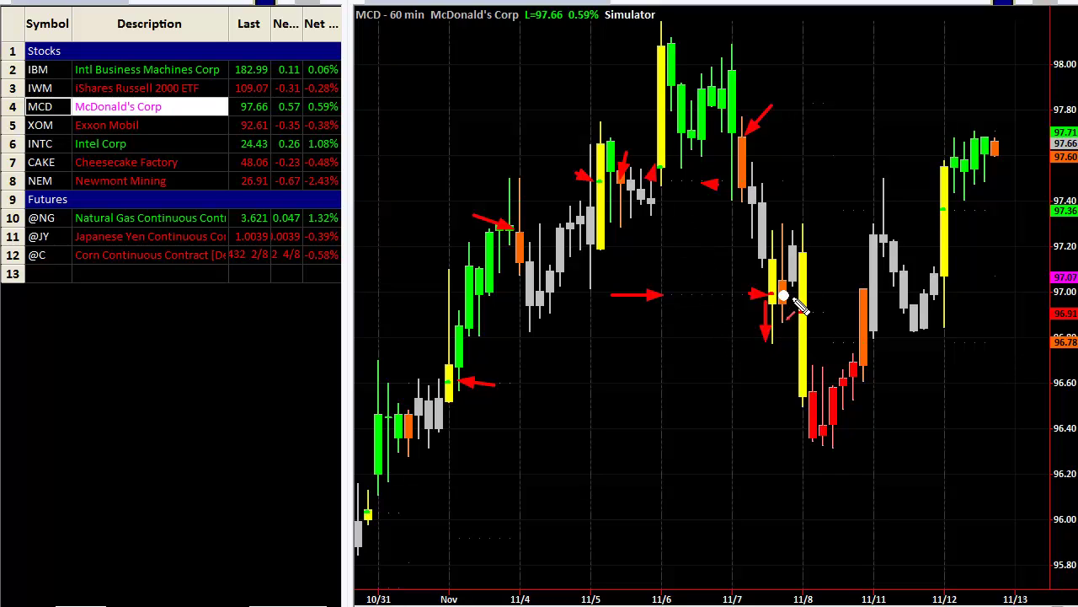
Mark the 11/8 short entry, its orange exit bar, the 11/12 long entry and the latest bar with red arrows, and clear the markings
drag(843, 313, 824, 312)
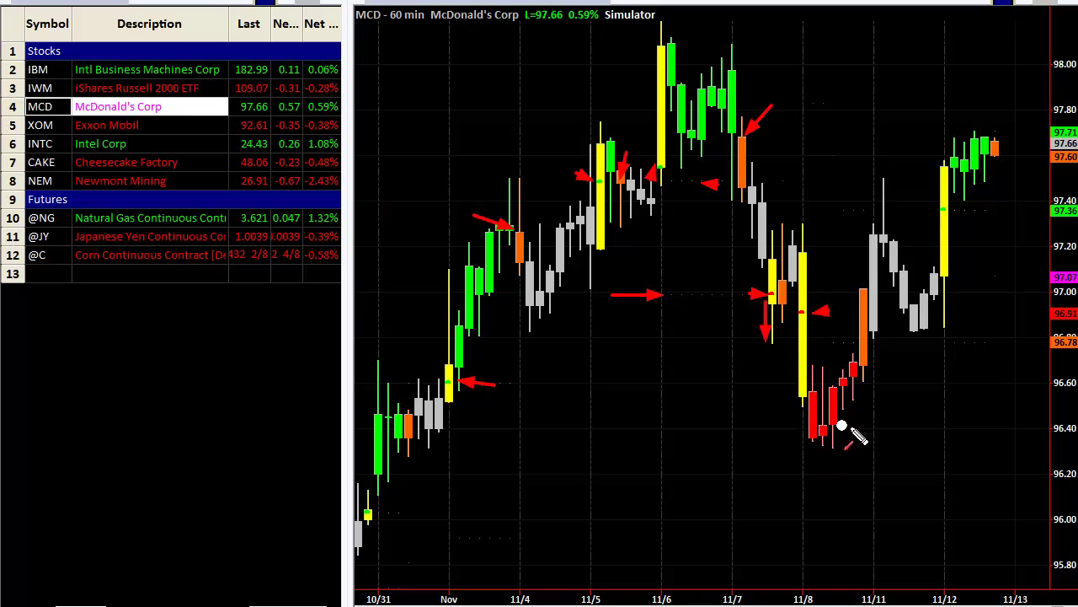
click(868, 342)
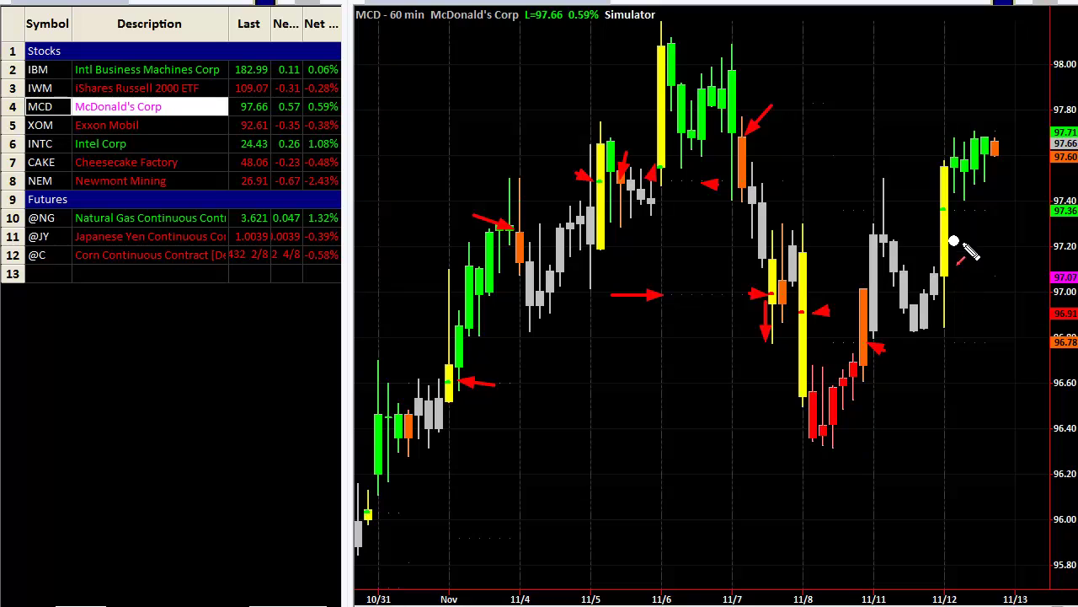
click(945, 209)
drag(1022, 119, 1006, 133)
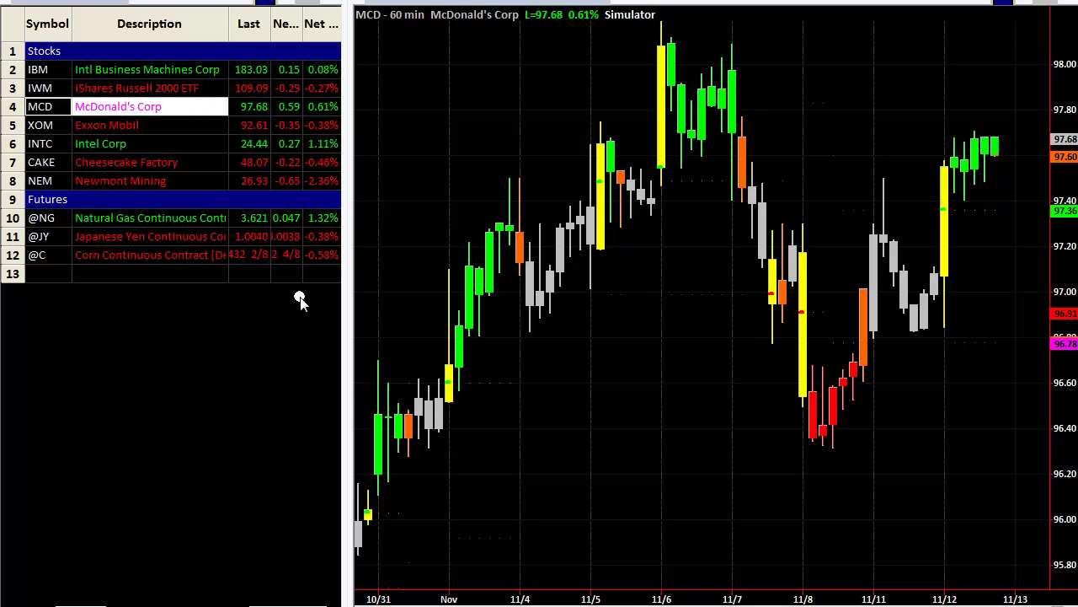
Chart Corn Continuous Contract (@C) and mark the two 11/8 short entries and their orange exit bars in green
click(49, 261)
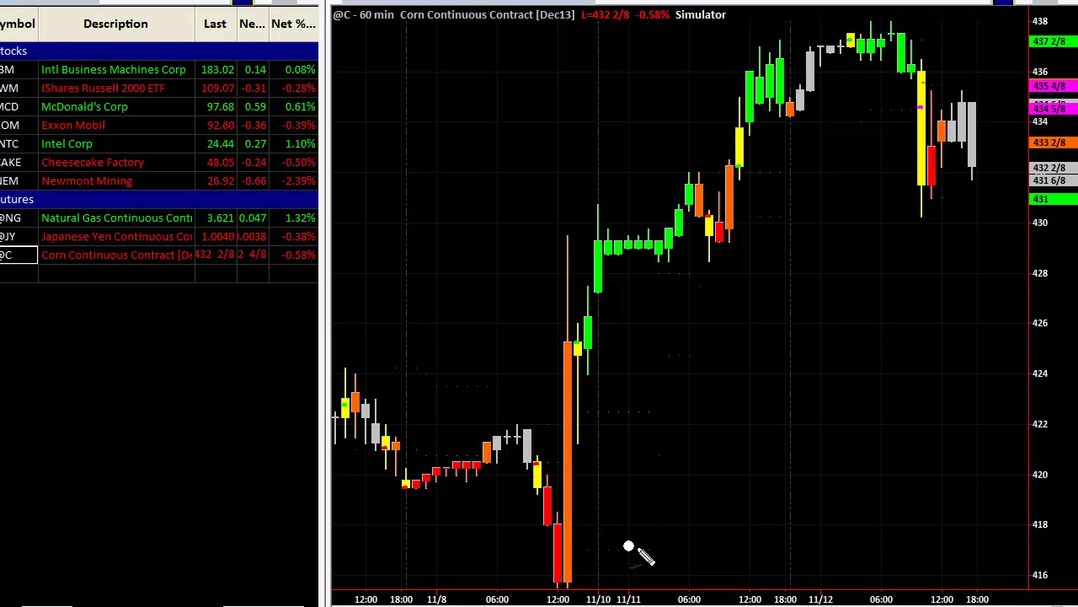
drag(384, 487, 410, 486)
drag(465, 421, 479, 435)
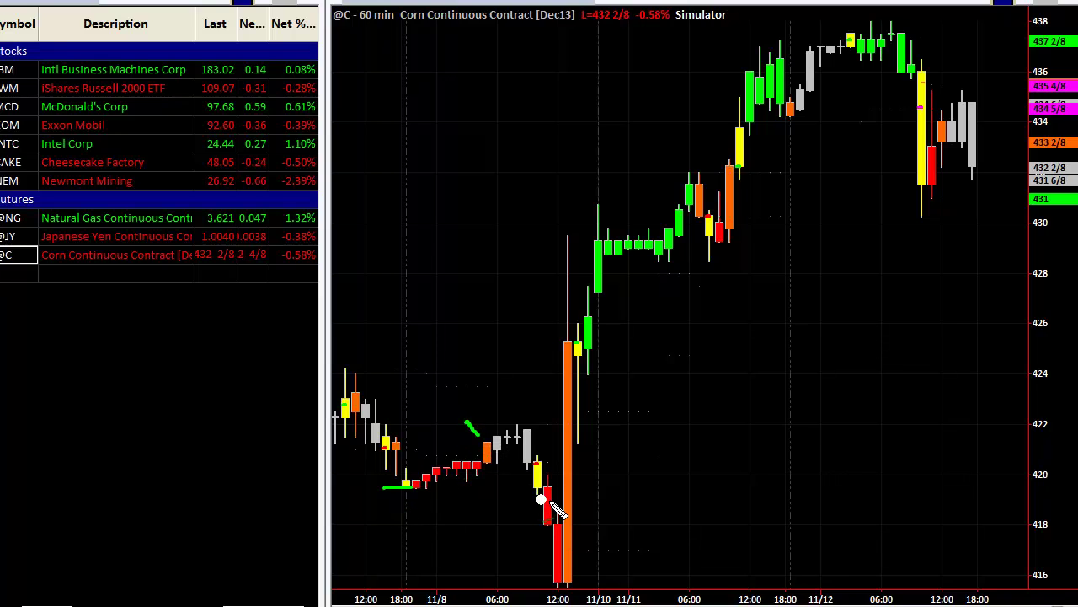
drag(516, 469, 539, 462)
drag(601, 493, 566, 454)
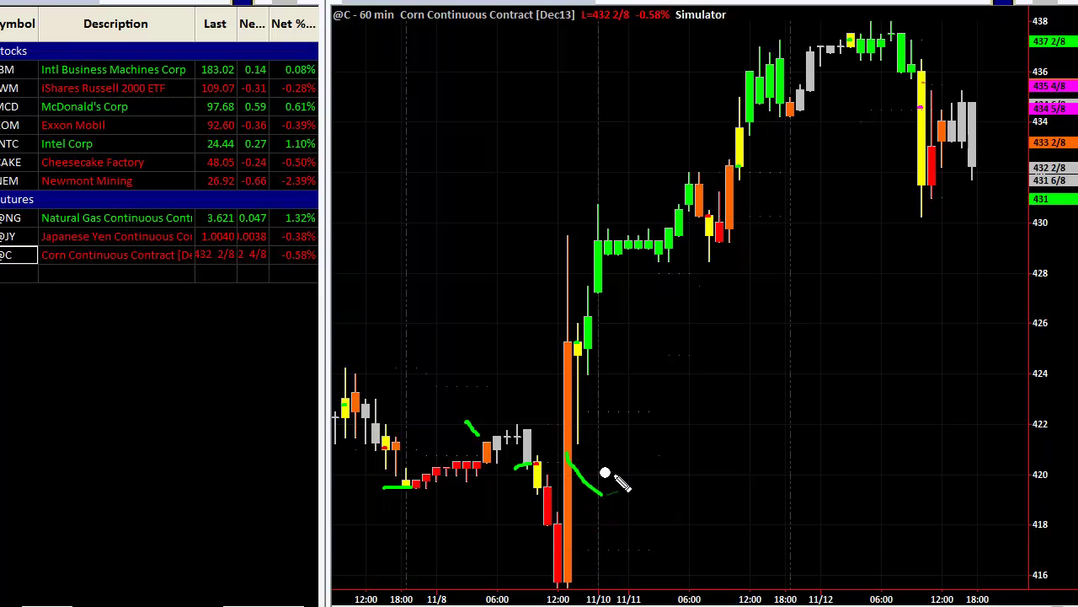
Mark the subsequent long entries and exits up to the tall yellow 11/12 bar in green, and clear the markings
drag(570, 348, 537, 351)
drag(687, 196, 712, 214)
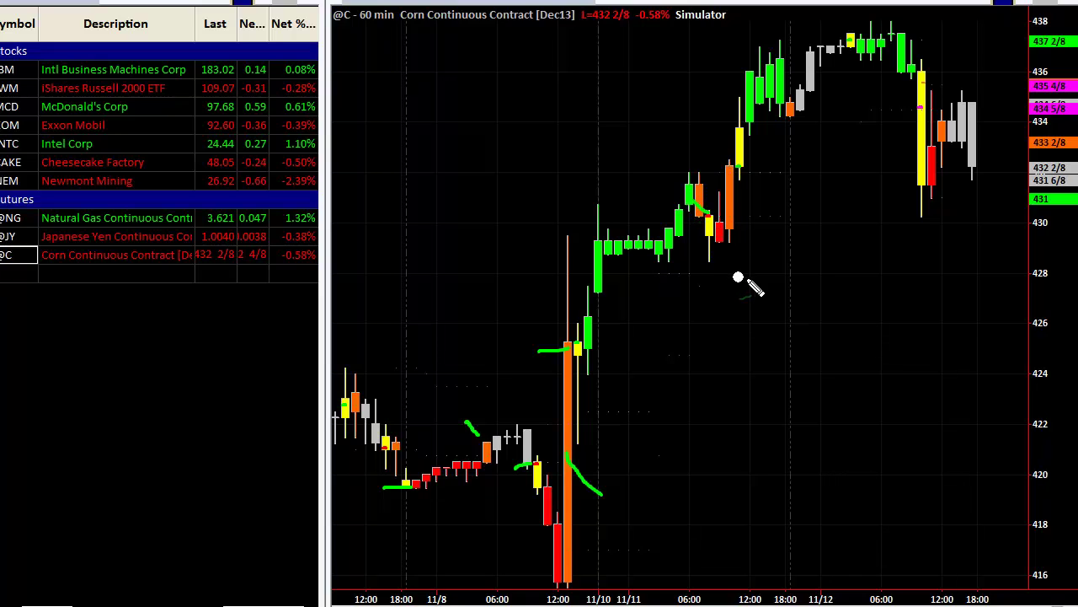
drag(756, 163, 739, 163)
drag(789, 128, 788, 113)
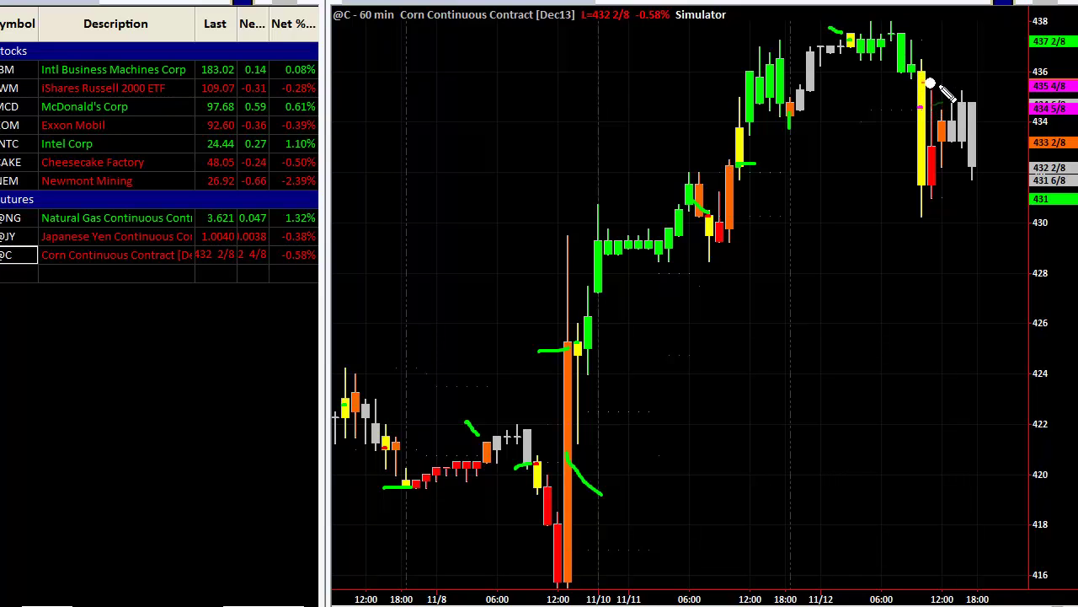
drag(945, 69, 913, 106)
key(Escape)
Circle the magenta marker on the tall yellow 11/12 bar, clear it, and point red arrows at the following orange bar and the last grey bar
scroll(861, 387, up, 5)
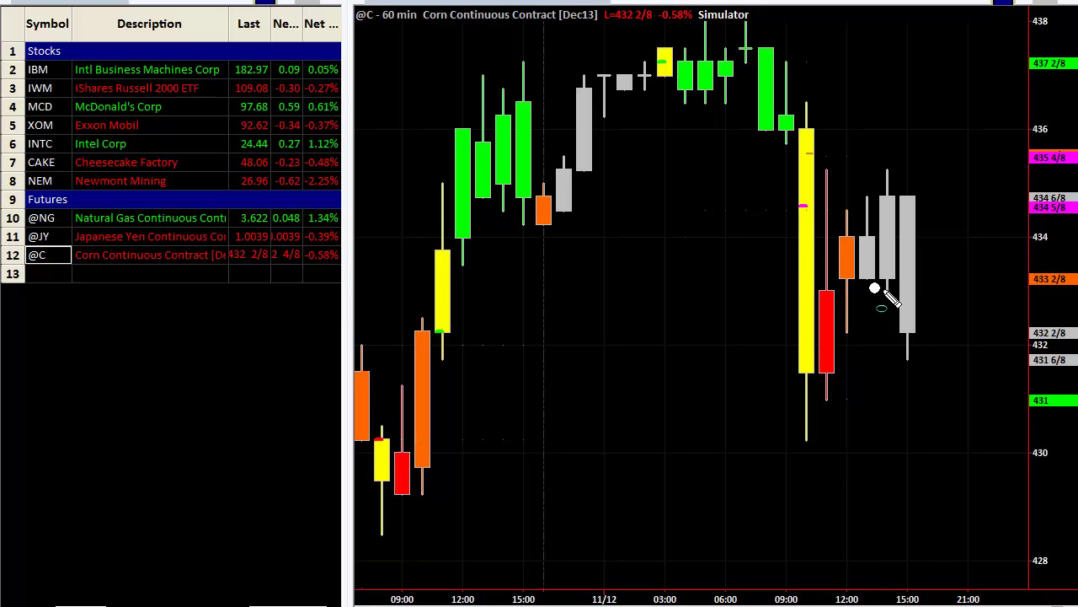
drag(775, 193, 816, 216)
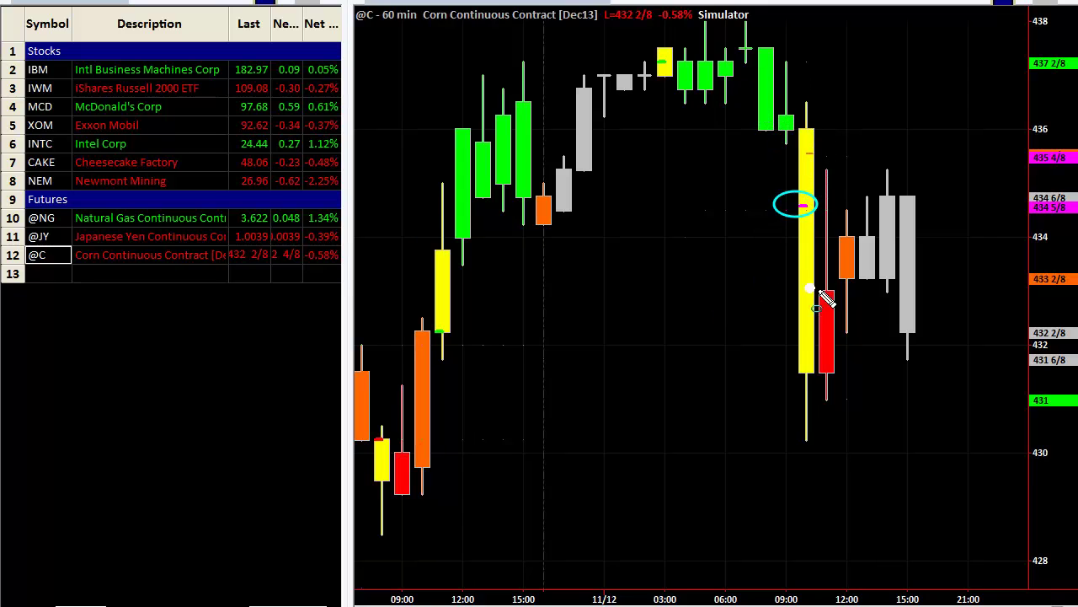
key(Escape)
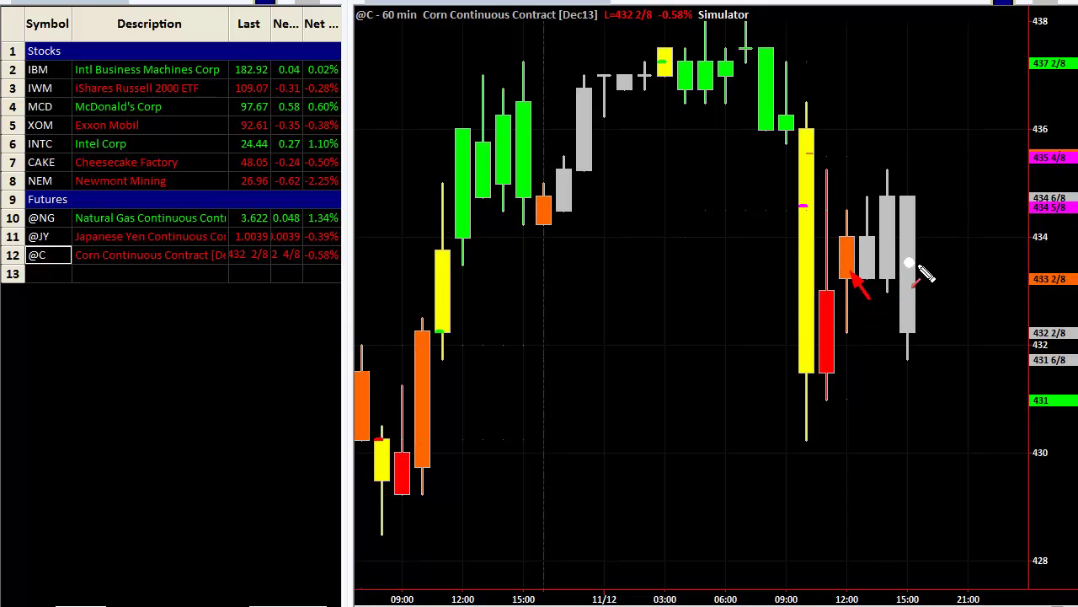
click(922, 166)
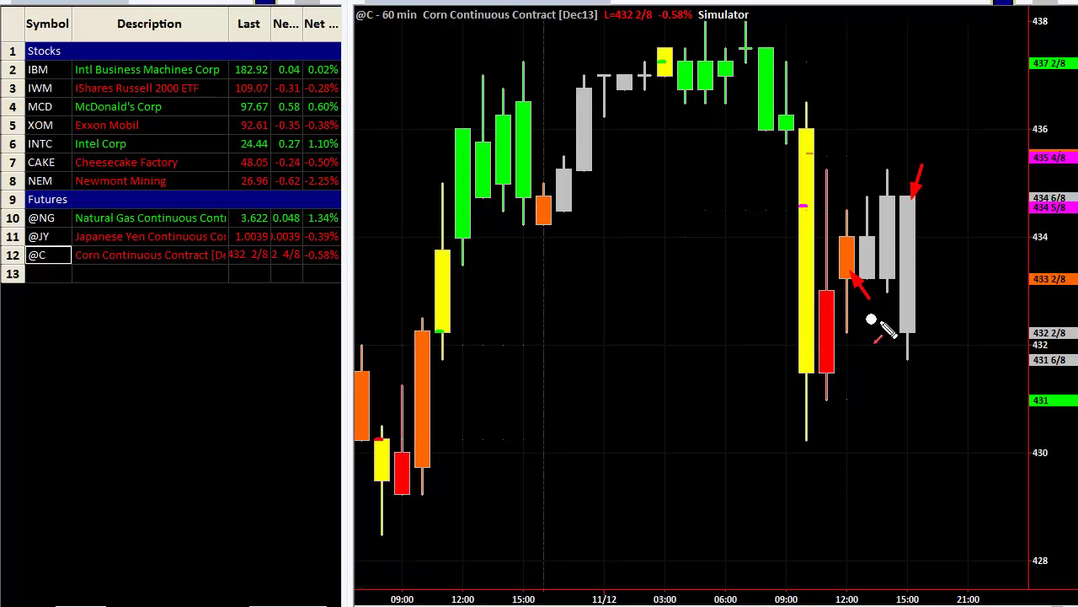